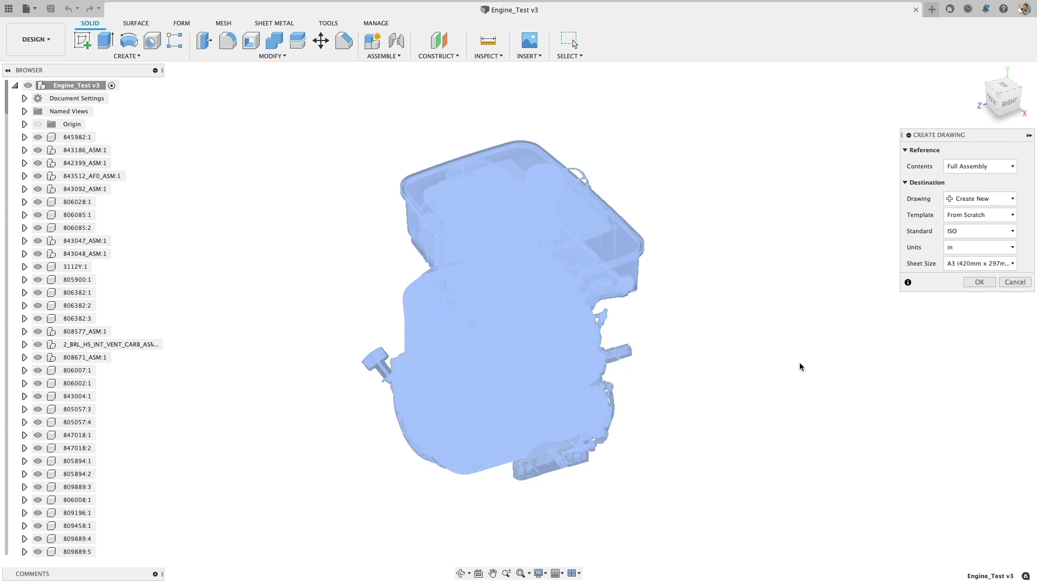
Step: Create a new drawing of the full assembly from scratch, with the ISO standard, inch units and an A3 sheet
{"action": "left_click", "coordinate": [979, 282]}
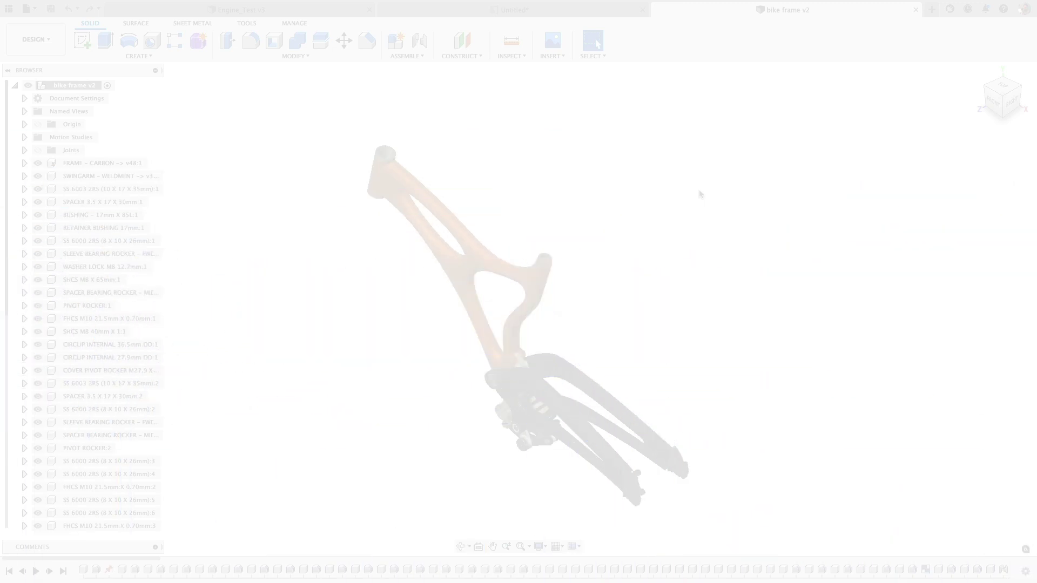
{"action": "middle_click_drag", "start_coordinate": [700, 194], "coordinate": [581, 141], "text": "shift"}
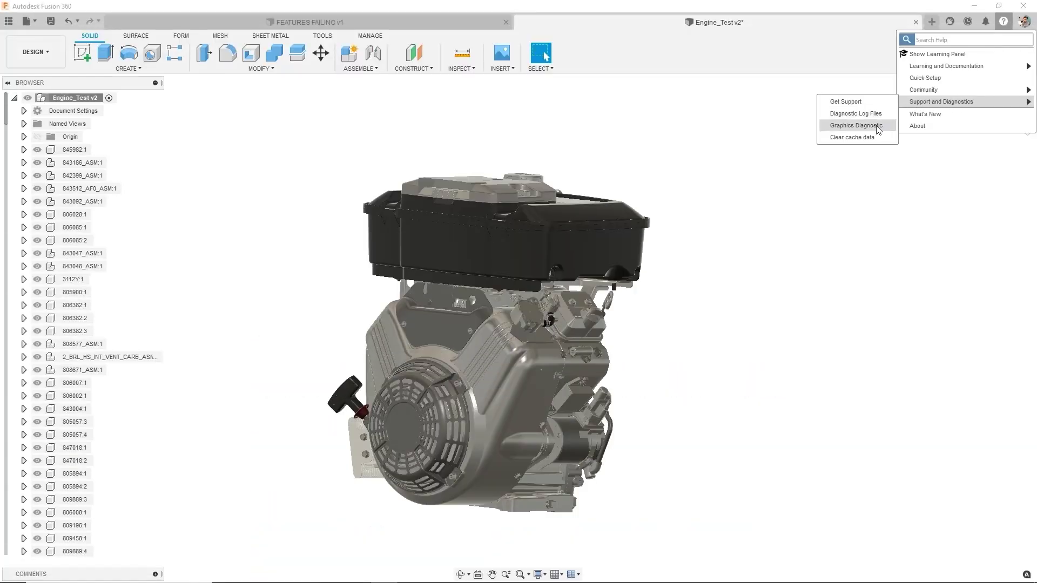
Step: Open the graphics diagnostic and check for a GPU driver update
{"action": "left_click", "coordinate": [879, 129]}
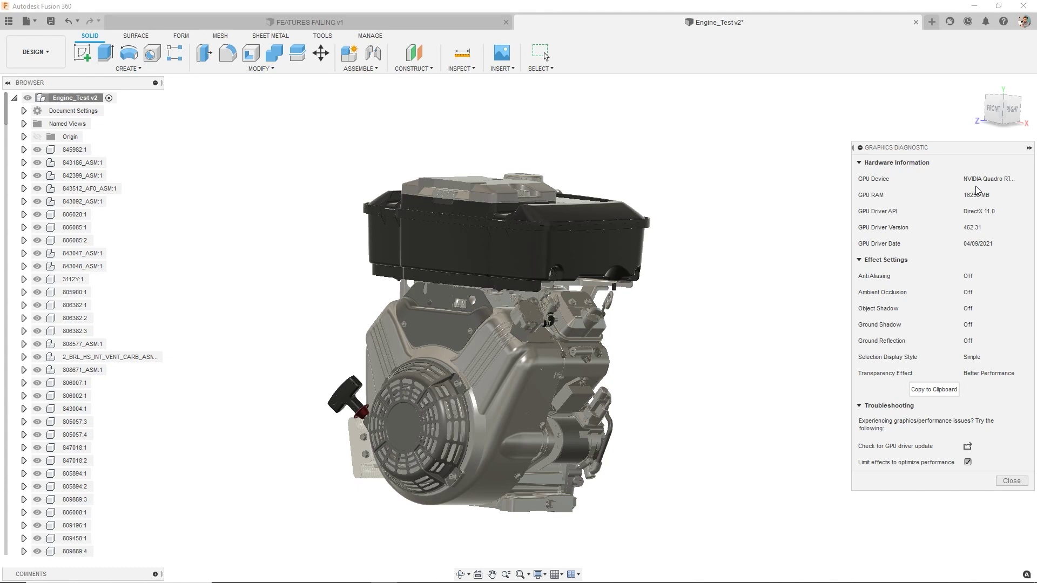
{"action": "left_click", "coordinate": [968, 447]}
Step: Disable limiting effects to optimize performance, re-enable it, and inspect the engine with effects limited
{"action": "left_click", "coordinate": [967, 462]}
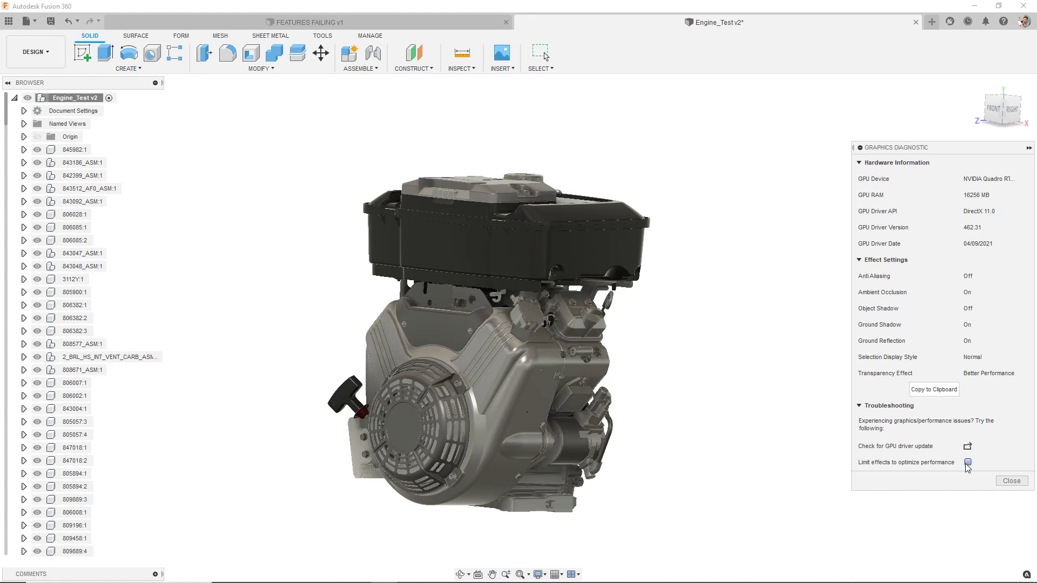
{"action": "left_click", "coordinate": [968, 462]}
{"action": "middle_click_drag", "start_coordinate": [774, 396], "coordinate": [834, 390], "text": "shift"}
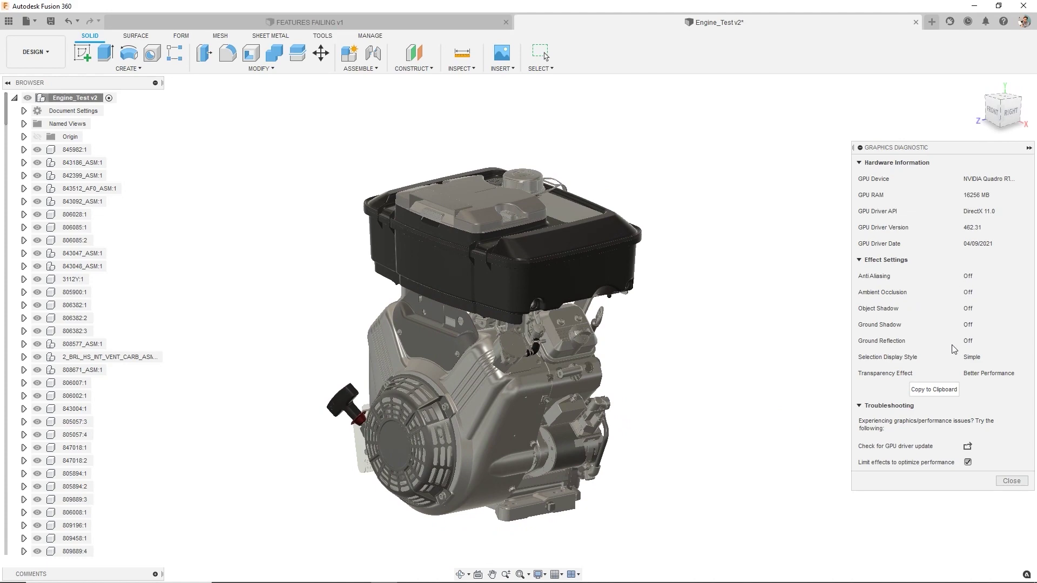
{"action": "mouse_move", "coordinate": [738, 279]}
{"action": "middle_mouse_down", "text": "shift"}
{"action": "mouse_move", "coordinate": [669, 277]}
{"action": "mouse_move", "coordinate": [747, 288]}
{"action": "middle_mouse_up", "text": "shift"}
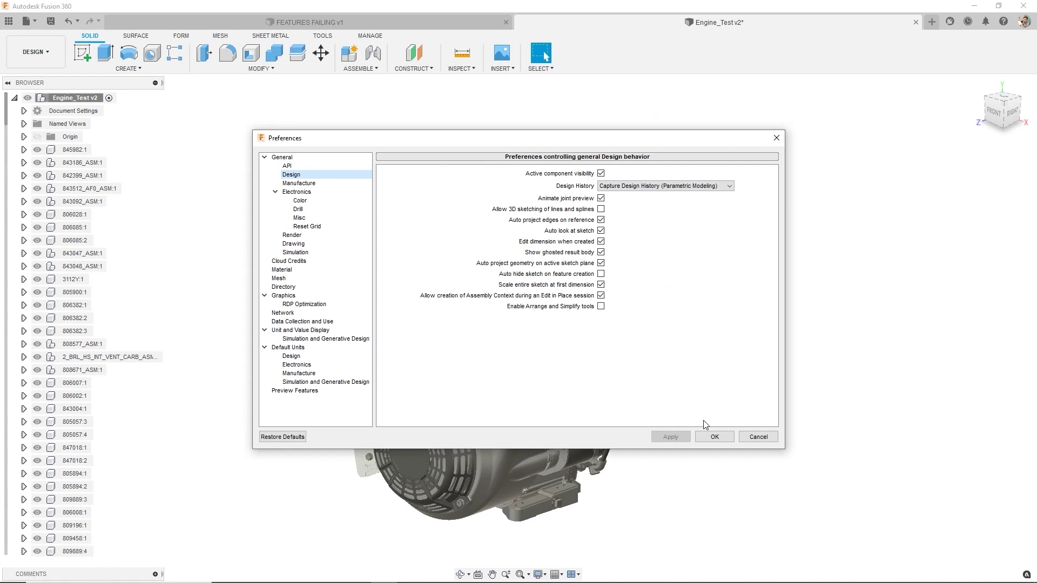
Step: Accept the Design preferences with active component visibility on, then activate component 806382:2 and inspect the assembly around it
{"action": "left_click", "coordinate": [714, 437]}
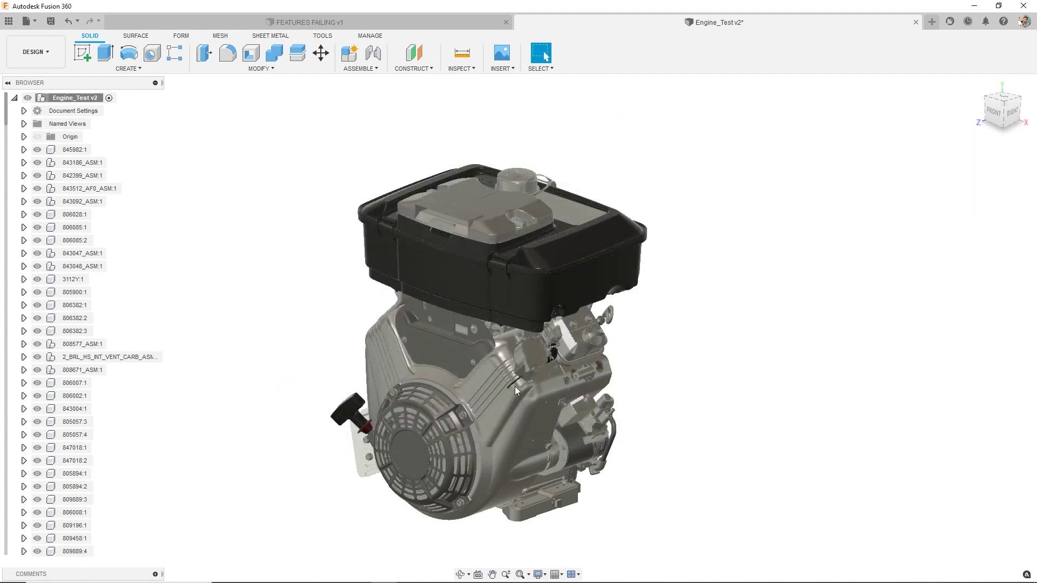
{"action": "left_click", "coordinate": [531, 410]}
{"action": "left_click", "coordinate": [81, 320]}
{"action": "right_click", "coordinate": [81, 320]}
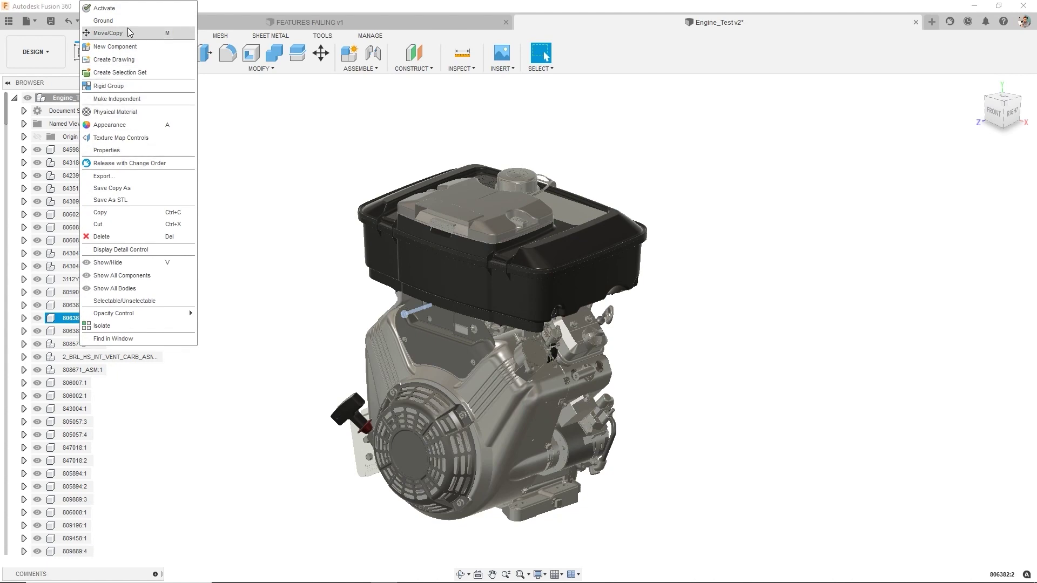
{"action": "left_click", "coordinate": [126, 11]}
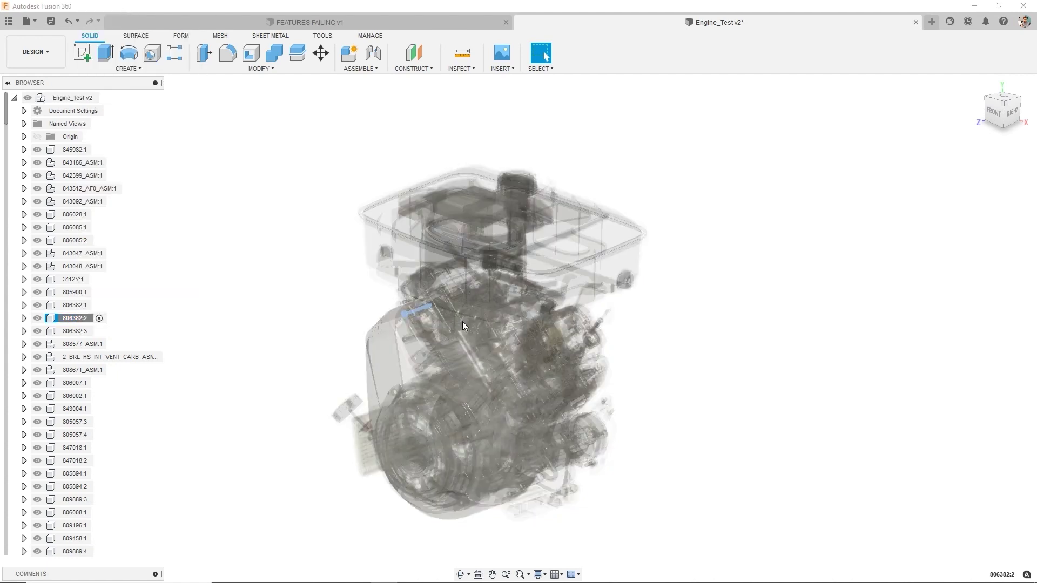
{"action": "mouse_move", "coordinate": [518, 361]}
{"action": "middle_mouse_down", "text": "shift"}
{"action": "mouse_move", "coordinate": [494, 362]}
{"action": "mouse_move", "coordinate": [523, 372]}
{"action": "middle_mouse_up", "text": "shift"}
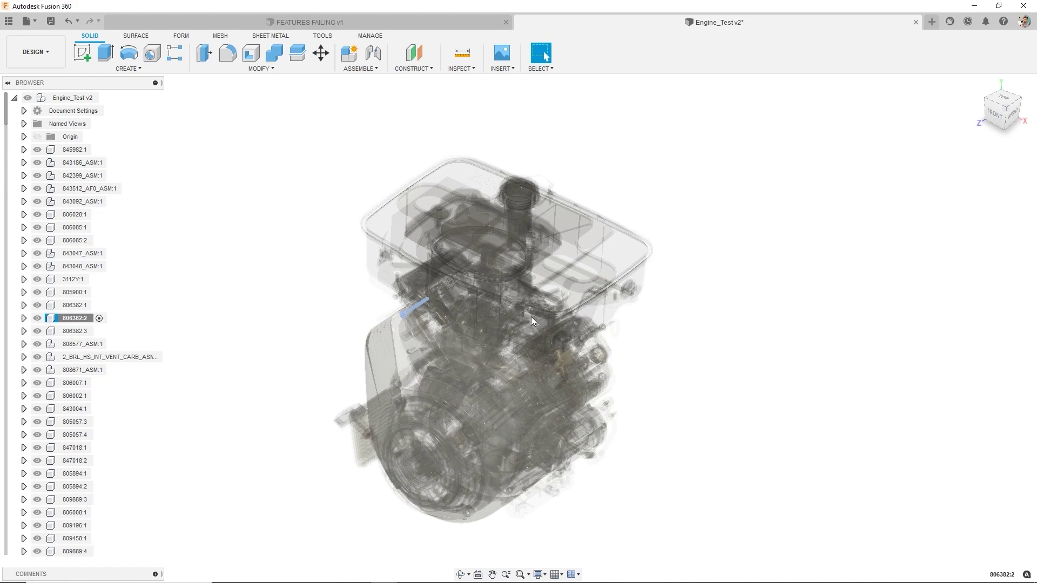
{"action": "scroll", "coordinate": [432, 332], "scroll_direction": "up", "scroll_amount": 3}
{"action": "scroll", "coordinate": [400, 309], "scroll_direction": "up", "scroll_amount": 2}
{"action": "scroll", "coordinate": [393, 299], "scroll_direction": "down", "scroll_amount": 5}
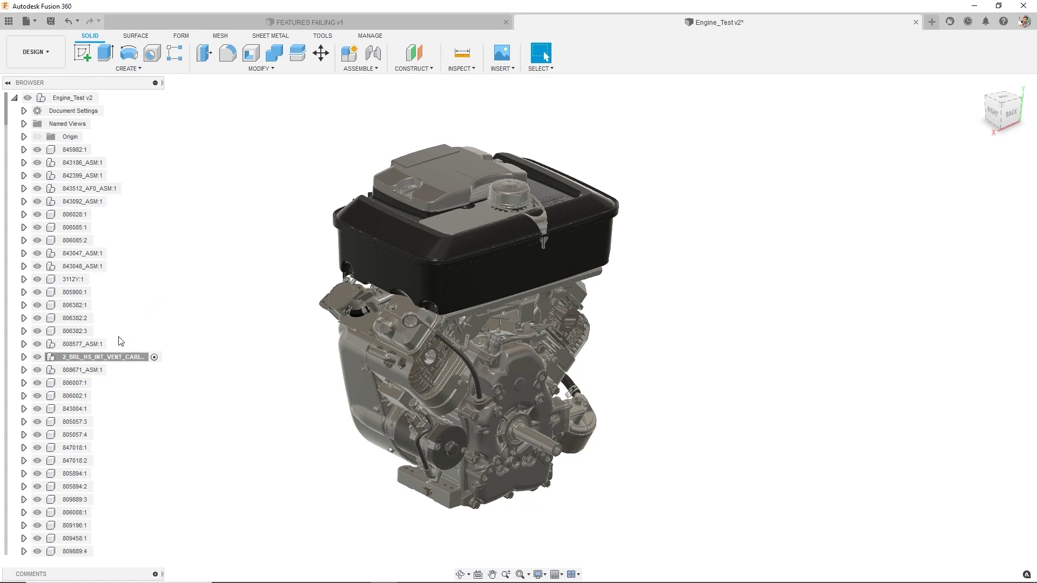
Step: Isolate the 2_BRL_HS_INT_VENT_CARB_ASM:1 subassembly and inspect it on its own
{"action": "left_click", "coordinate": [103, 357]}
{"action": "right_click", "coordinate": [113, 357]}
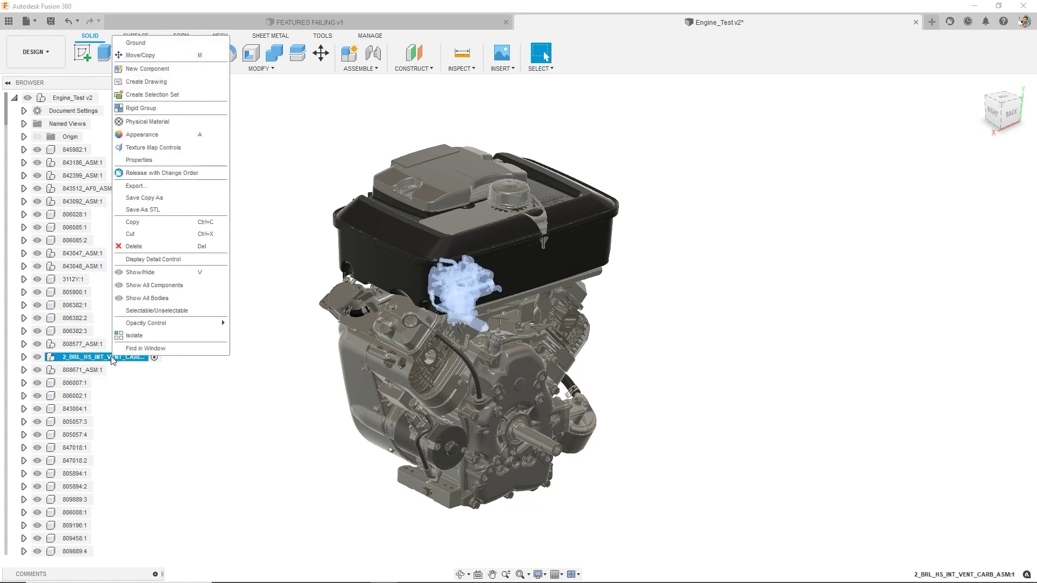
{"action": "left_click", "coordinate": [143, 334]}
{"action": "middle_click_drag", "start_coordinate": [287, 257], "coordinate": [342, 268], "text": "shift"}
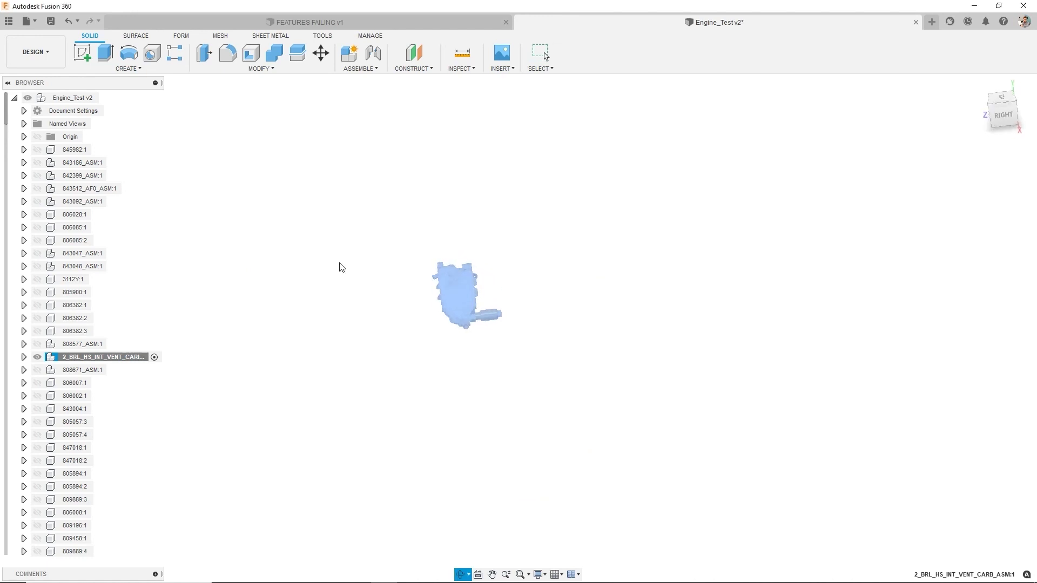
{"action": "left_click", "coordinate": [342, 268]}
{"action": "middle_click_drag", "start_coordinate": [445, 286], "coordinate": [481, 277], "text": "shift"}
{"action": "key", "text": "Escape"}
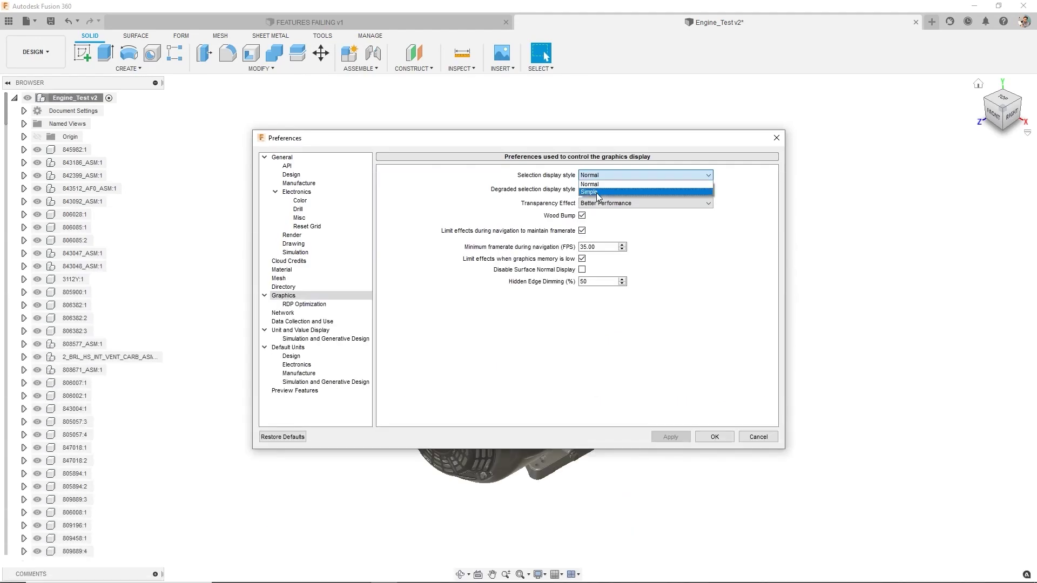
Step: Set the selection display style to Simple in the Graphics preferences, edit the minimum navigation framerate, and apply the changes
{"action": "left_click", "coordinate": [596, 193]}
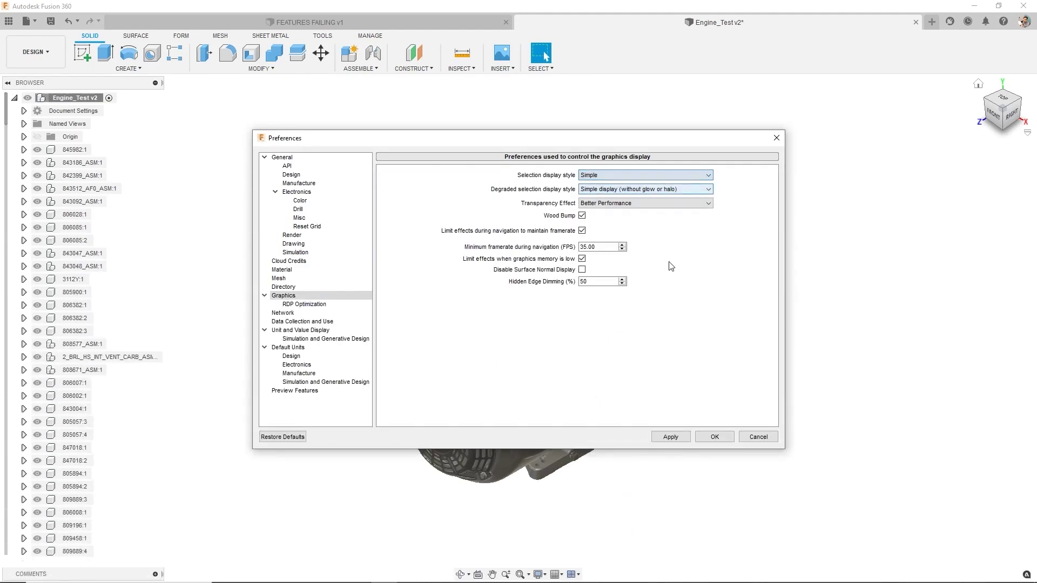
{"action": "double_click", "coordinate": [591, 246]}
{"action": "key", "text": "BackSpace"}
{"action": "left_click", "coordinate": [682, 437]}
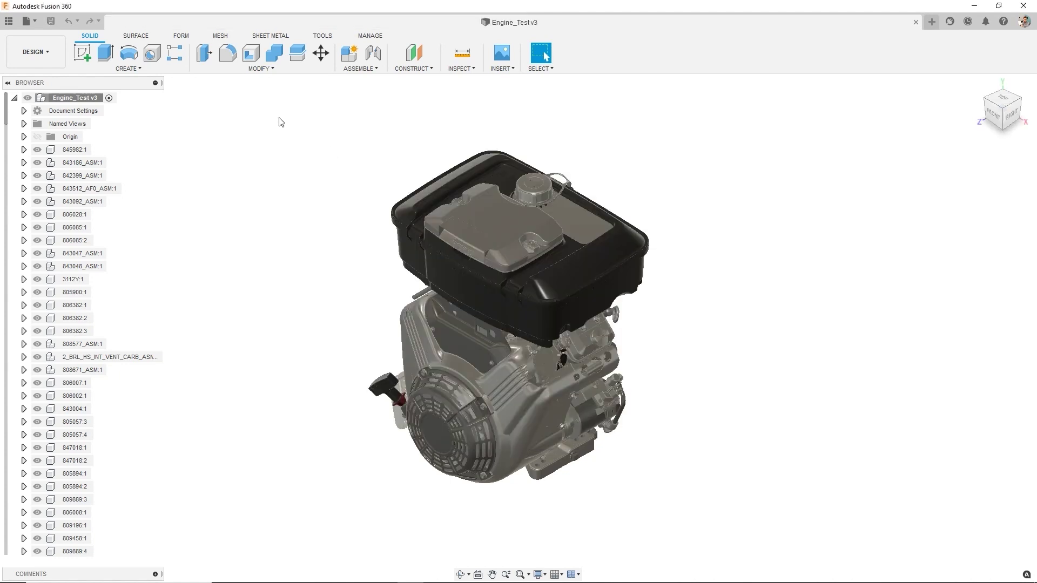
Step: Set the display detail control of the whole Engine_Test v3 assembly to Fixed
{"action": "left_click", "coordinate": [81, 100]}
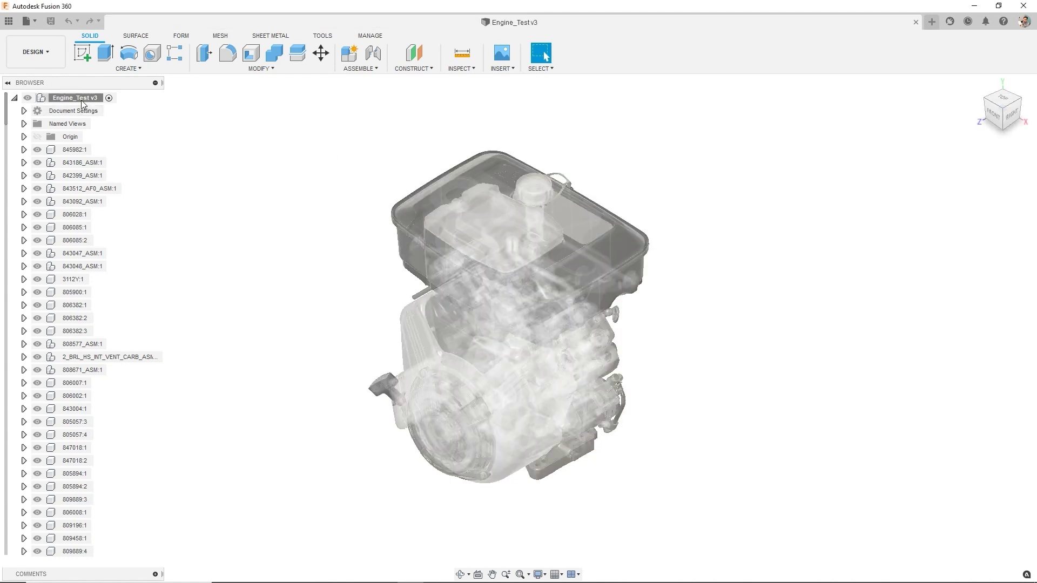
{"action": "right_click", "coordinate": [81, 100]}
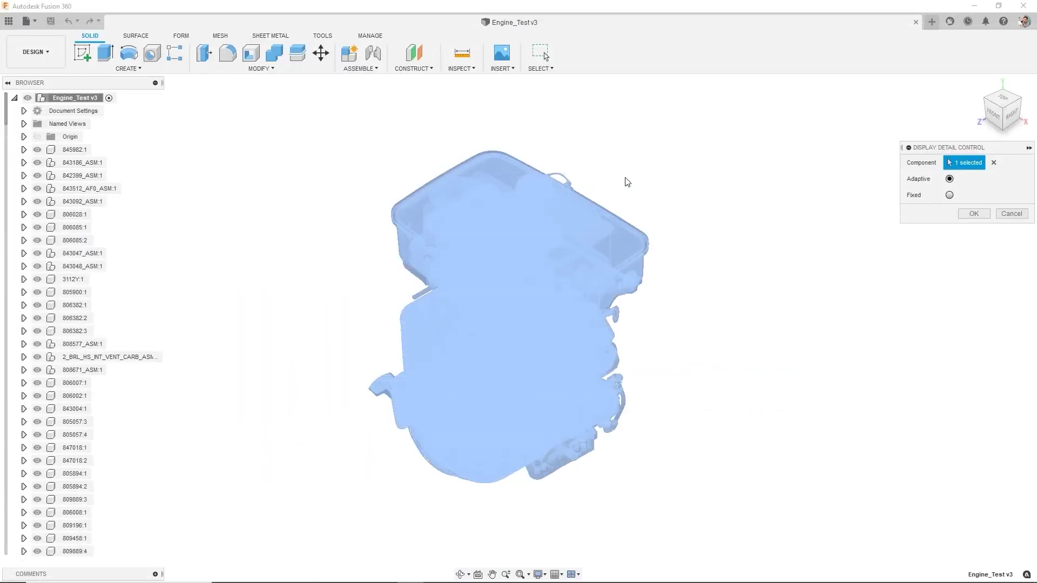
{"action": "left_click", "coordinate": [949, 195]}
{"action": "left_click", "coordinate": [982, 213]}
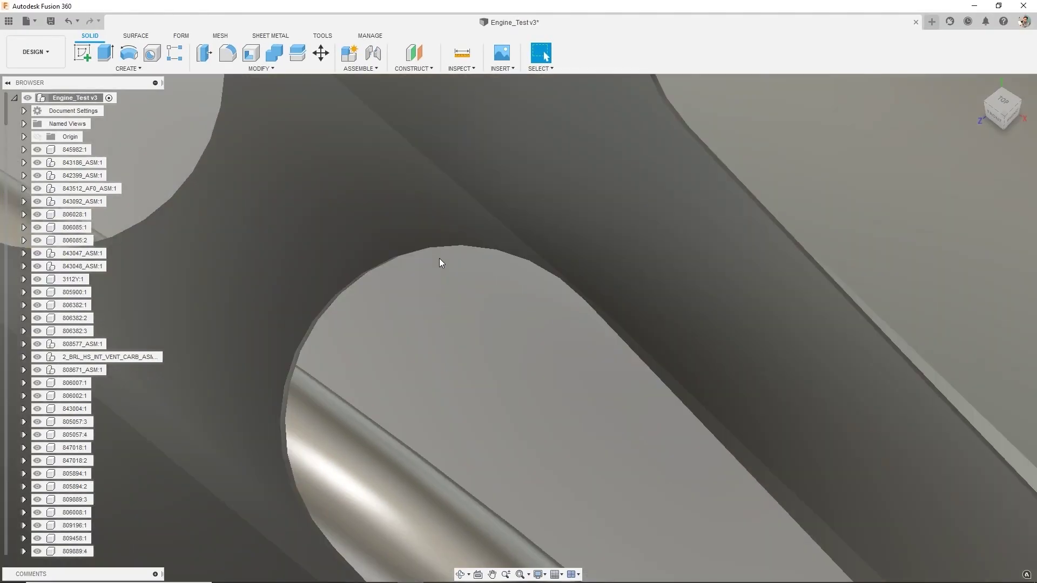
Step: Examine the curved slot edges on the fan cover up close, compare them at wider views, and inspect the whole engine
{"action": "scroll", "coordinate": [439, 257], "scroll_direction": "up", "scroll_amount": 3}
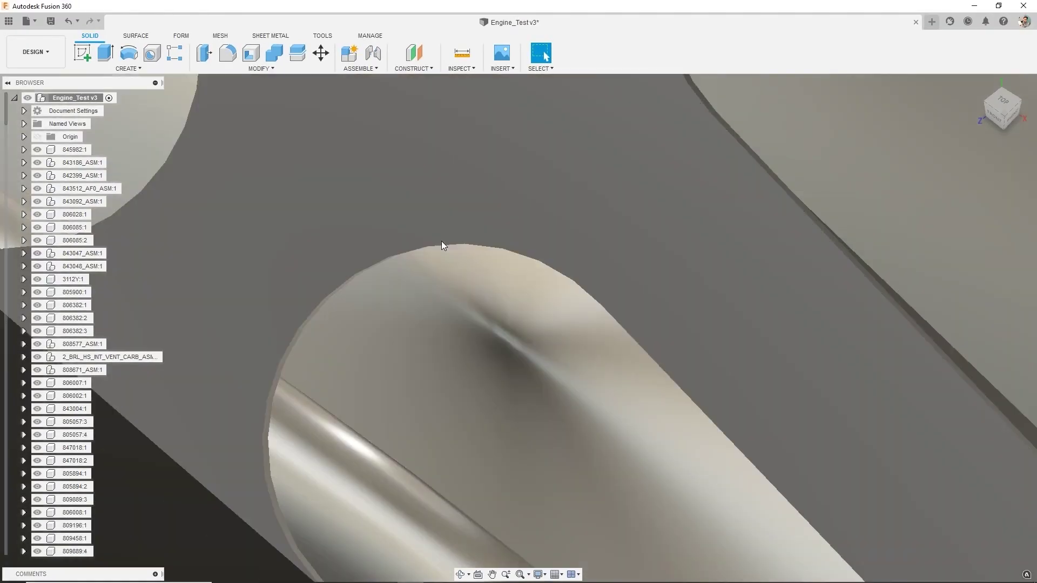
{"action": "scroll", "coordinate": [449, 249], "scroll_direction": "up", "scroll_amount": 3}
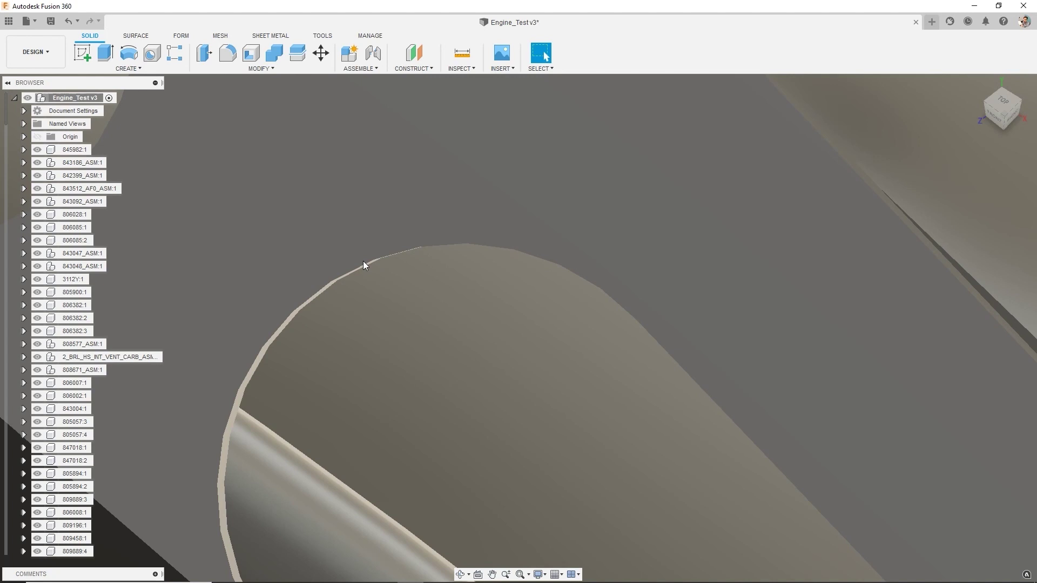
{"action": "scroll", "coordinate": [401, 290], "scroll_direction": "down", "scroll_amount": 3}
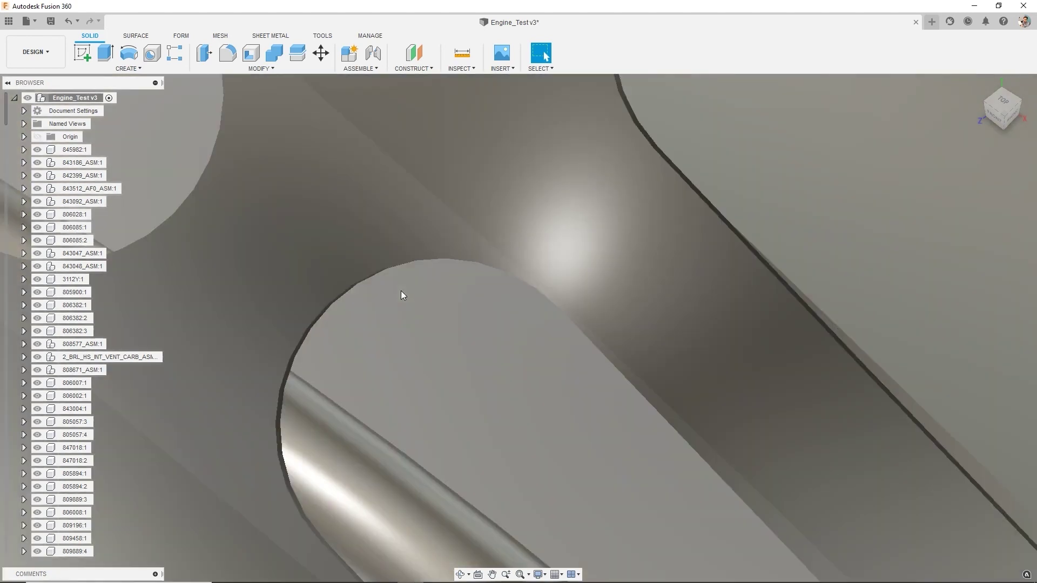
{"action": "scroll", "coordinate": [403, 294], "scroll_direction": "down", "scroll_amount": 2}
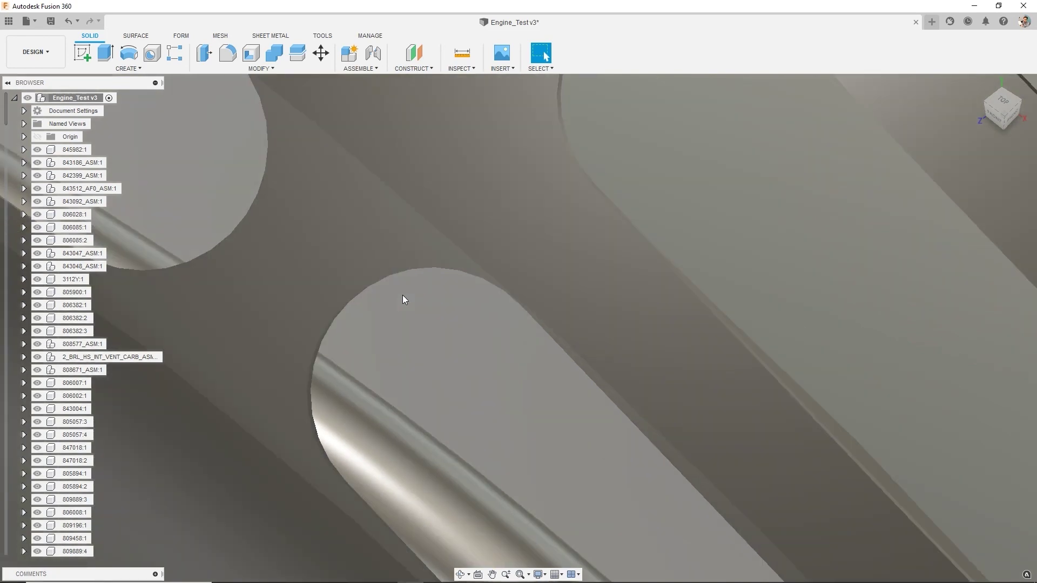
{"action": "scroll", "coordinate": [403, 295], "scroll_direction": "down", "scroll_amount": 2}
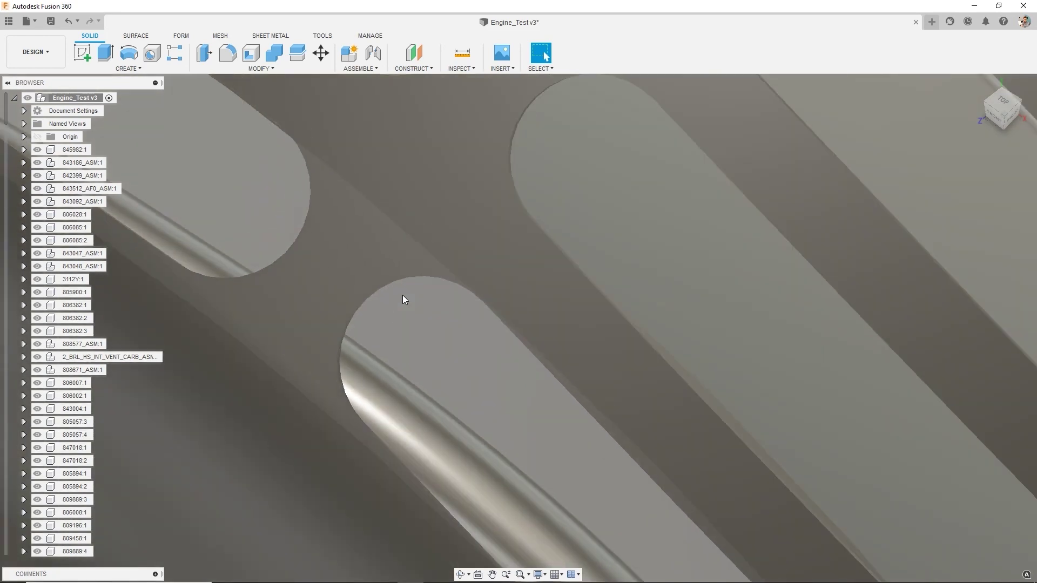
{"action": "scroll", "coordinate": [403, 294], "scroll_direction": "down", "scroll_amount": 6}
{"action": "scroll", "coordinate": [403, 296], "scroll_direction": "down", "scroll_amount": 3}
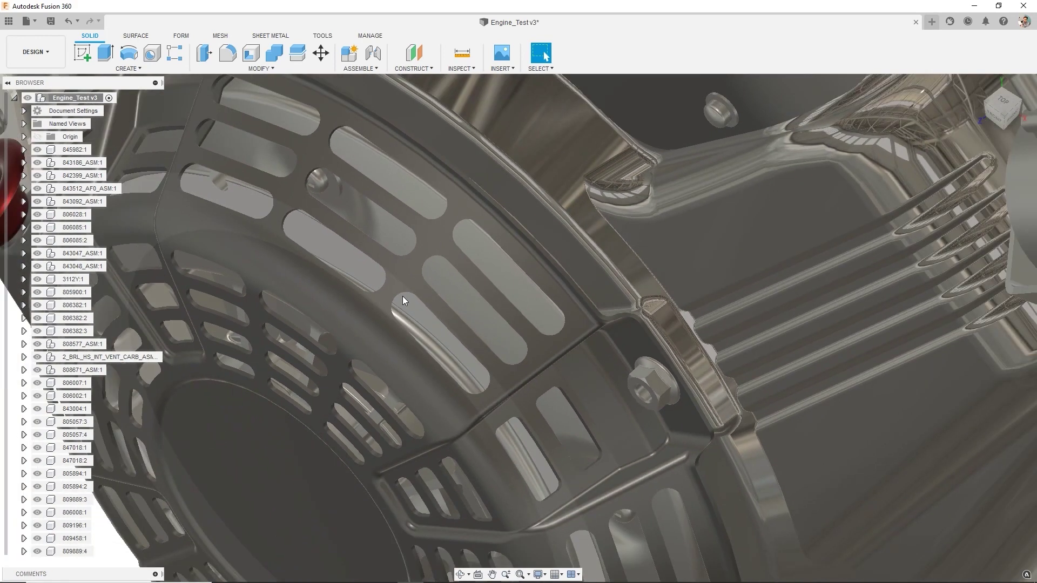
{"action": "scroll", "coordinate": [403, 298], "scroll_direction": "down", "scroll_amount": 2}
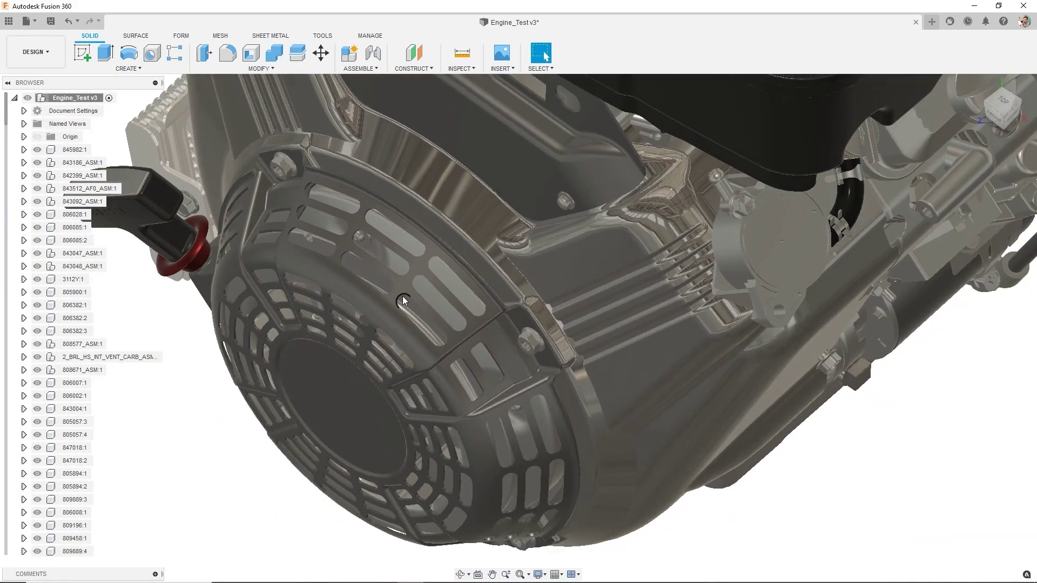
{"action": "scroll", "coordinate": [403, 296], "scroll_direction": "down", "scroll_amount": 2}
{"action": "scroll", "coordinate": [446, 278], "scroll_direction": "down", "scroll_amount": 1}
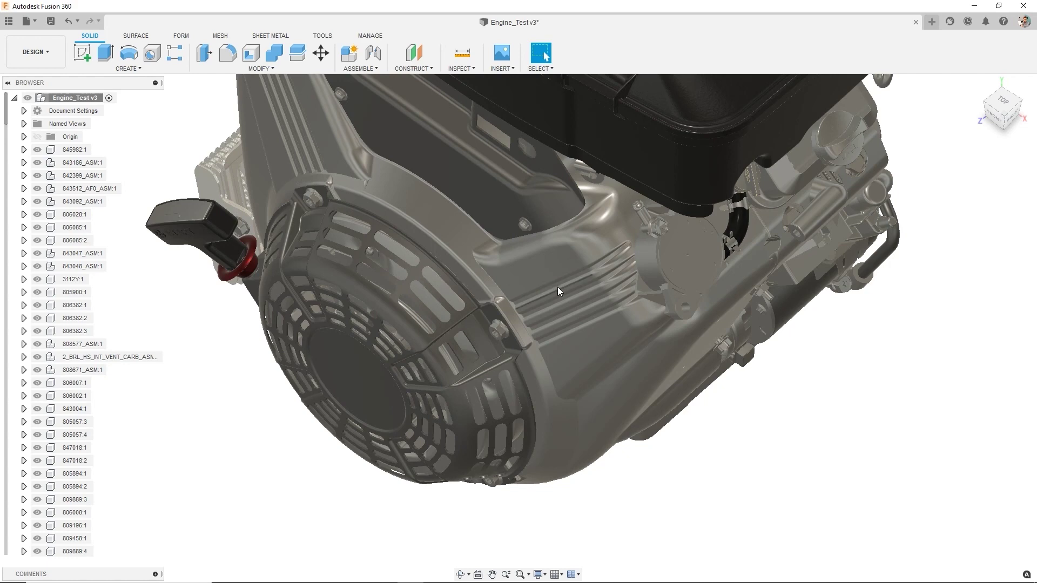
{"action": "scroll", "coordinate": [558, 287], "scroll_direction": "down", "scroll_amount": 1}
{"action": "middle_click_drag", "start_coordinate": [715, 251], "coordinate": [679, 230], "text": "shift"}
{"action": "scroll", "coordinate": [592, 234], "scroll_direction": "up", "scroll_amount": 1}
{"action": "scroll", "coordinate": [588, 245], "scroll_direction": "down", "scroll_amount": 1}
{"action": "scroll", "coordinate": [588, 245], "scroll_direction": "down", "scroll_amount": 3}
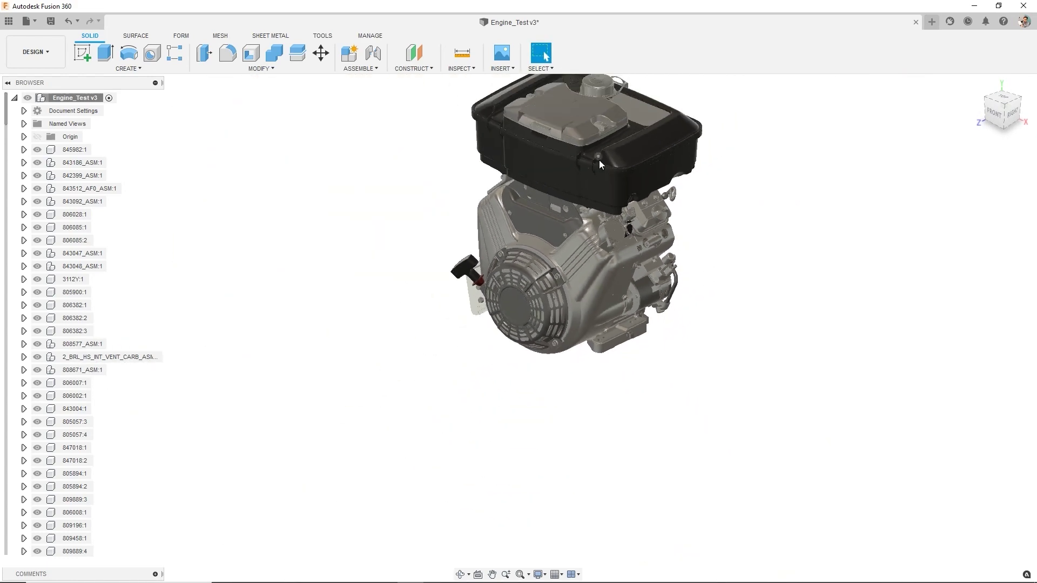
{"action": "scroll", "coordinate": [717, 169], "scroll_direction": "up", "scroll_amount": 1}
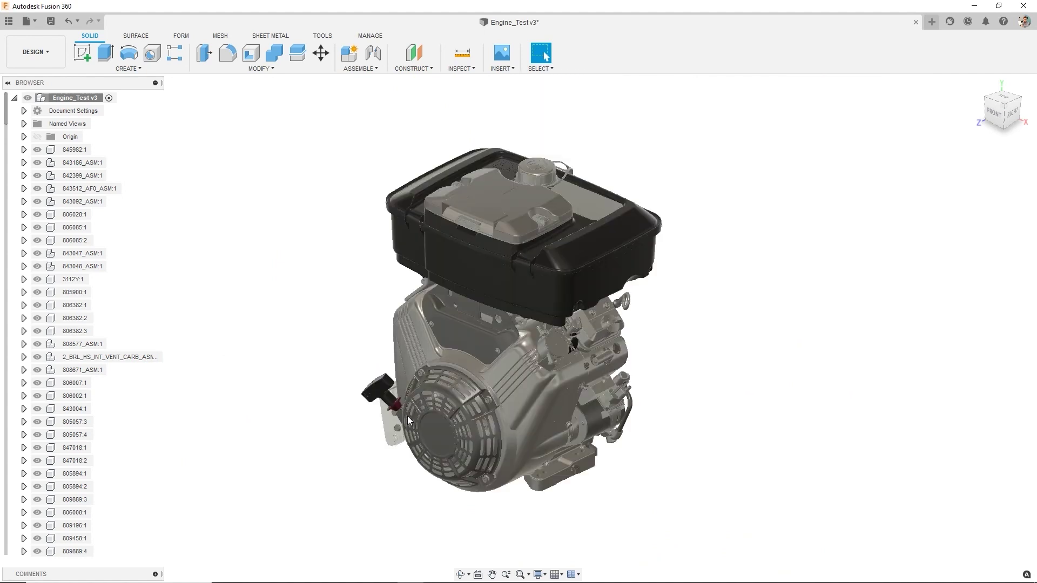
Step: Switch to the Windows Control Panel, search for "effects", and open the settings for the appearance and performance of Windows
{"action": "mouse_move", "coordinate": [157, 575]}
{"action": "left_click", "coordinate": [98, 573]}
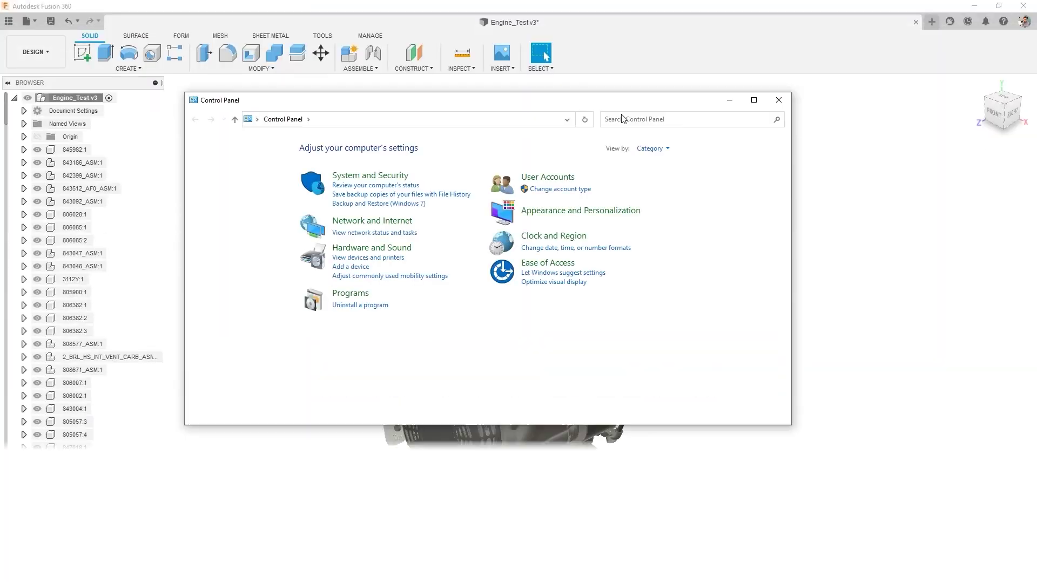
{"action": "left_click", "coordinate": [624, 118]}
{"action": "type", "text": "effects"}
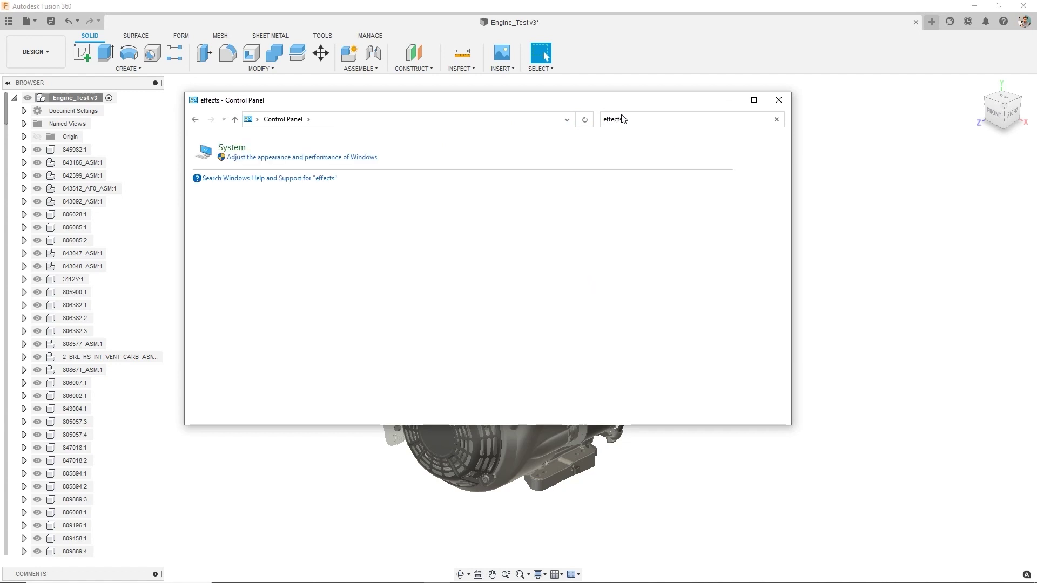
{"action": "left_click", "coordinate": [268, 162]}
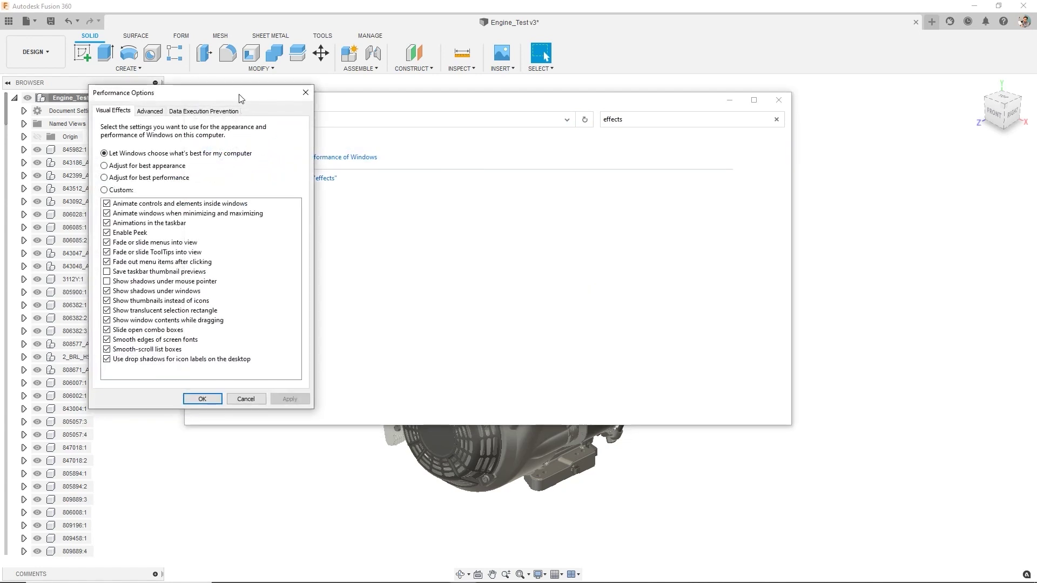
Step: Turn off all Windows visual effects except Show thumbnails instead of icons, and apply the custom settings
{"action": "left_click_drag", "start_coordinate": [239, 95], "coordinate": [253, 121]}
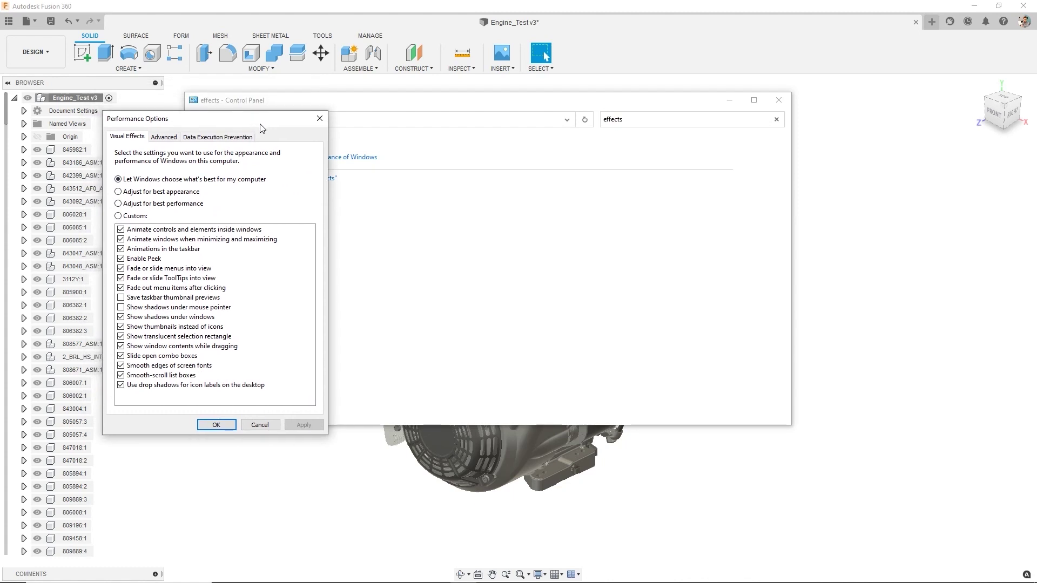
{"action": "left_click", "coordinate": [162, 194]}
{"action": "left_click", "coordinate": [121, 327]}
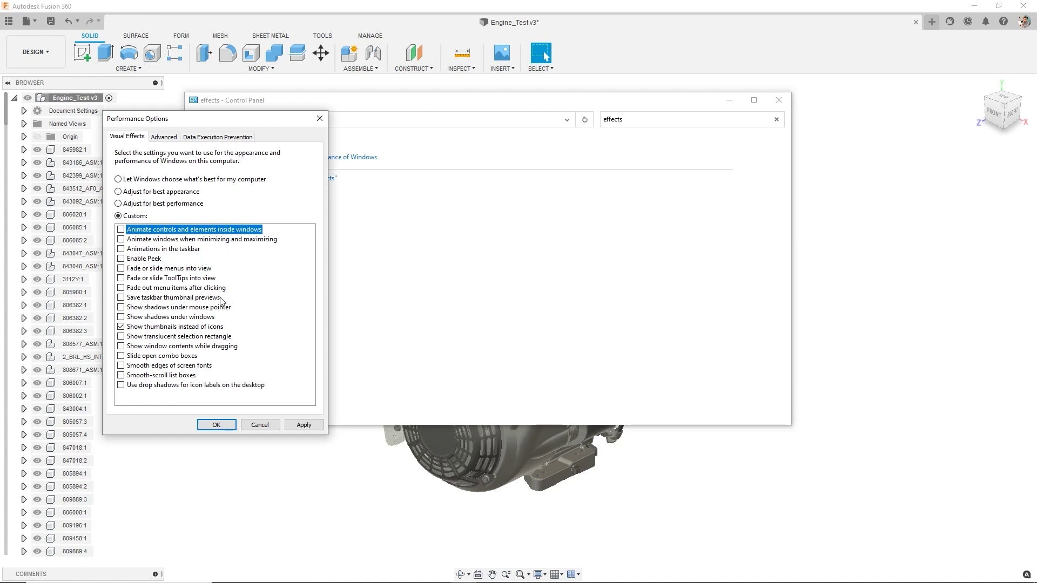
{"action": "left_click", "coordinate": [296, 429]}
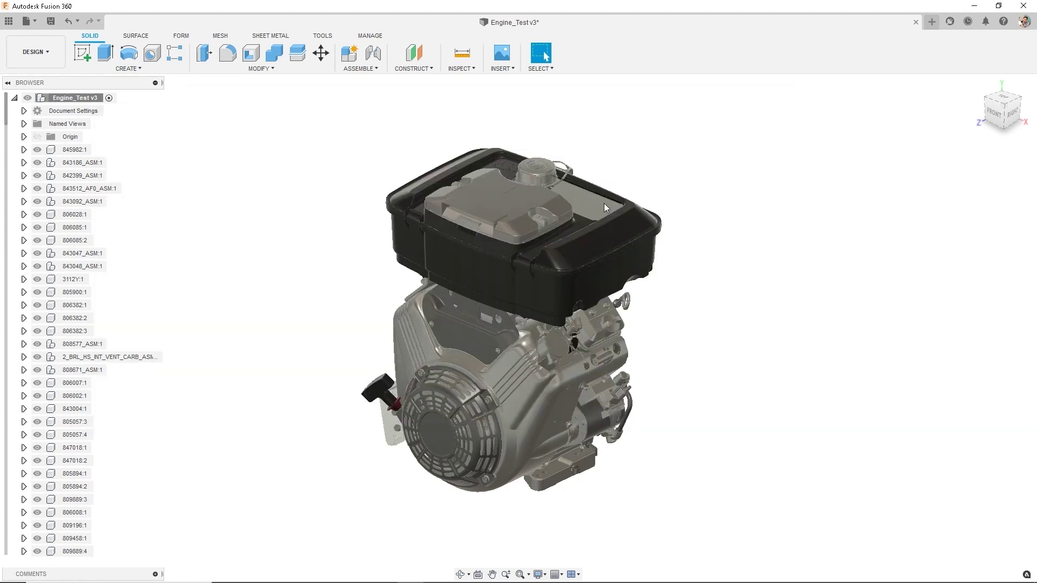
{"action": "mouse_move", "coordinate": [685, 248]}
{"action": "middle_mouse_down", "text": "shift"}
{"action": "mouse_move", "coordinate": [656, 244]}
{"action": "mouse_move", "coordinate": [683, 252]}
{"action": "middle_mouse_up", "text": "shift"}
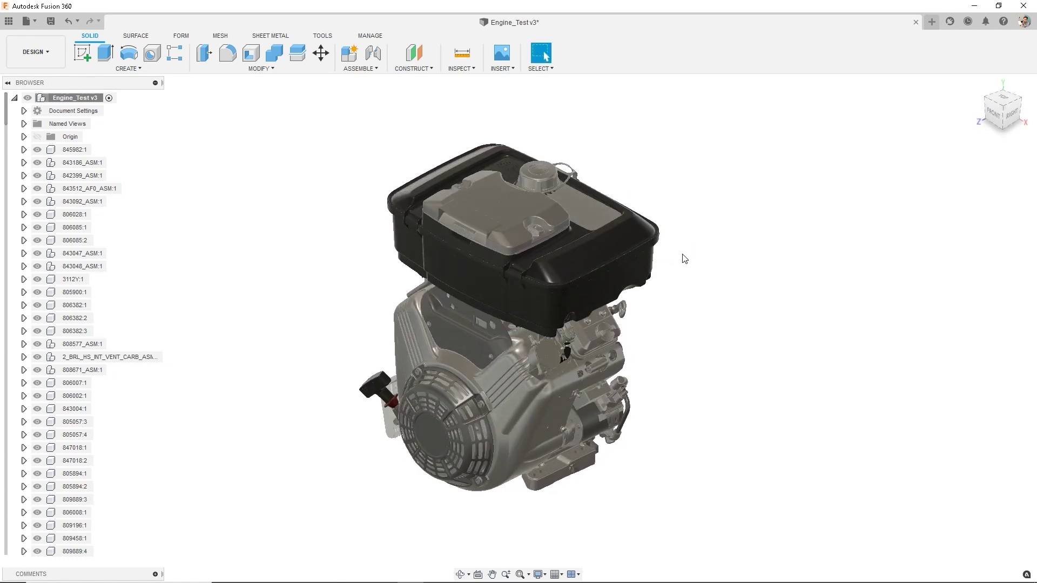
{"action": "mouse_move", "coordinate": [697, 257]}
{"action": "middle_mouse_down", "text": "shift"}
{"action": "mouse_move", "coordinate": [688, 252]}
{"action": "mouse_move", "coordinate": [698, 252]}
{"action": "middle_mouse_up", "text": "shift"}
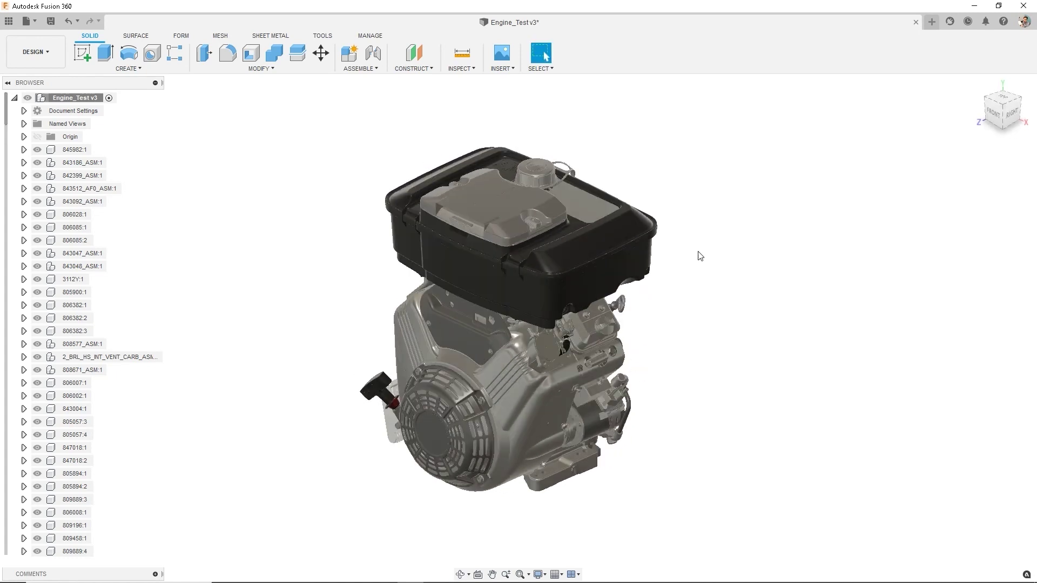
{"action": "middle_click_drag", "start_coordinate": [654, 237], "coordinate": [660, 234], "text": "shift"}
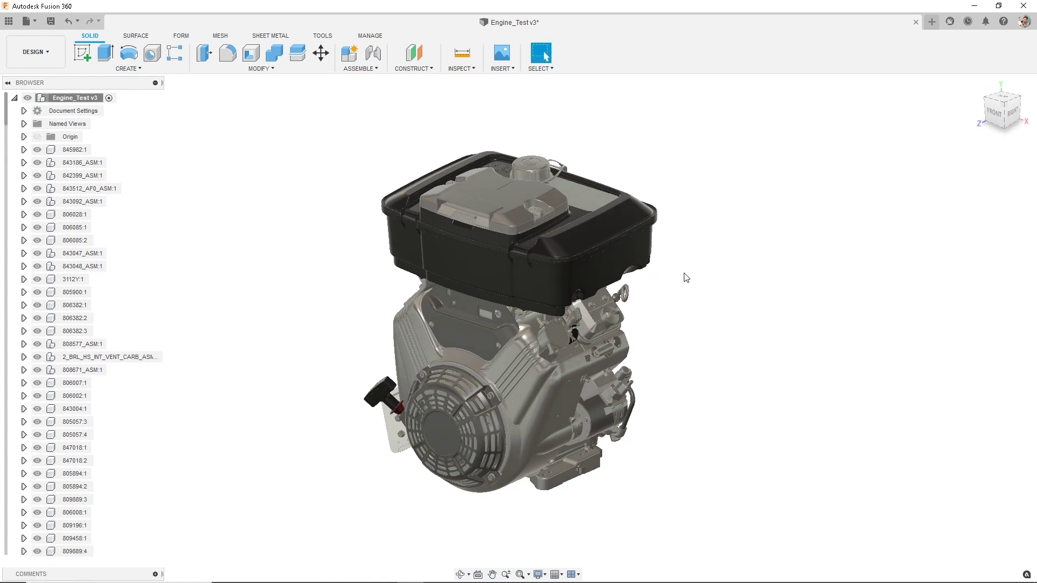
{"action": "middle_click_drag", "start_coordinate": [685, 294], "coordinate": [686, 286], "text": "shift"}
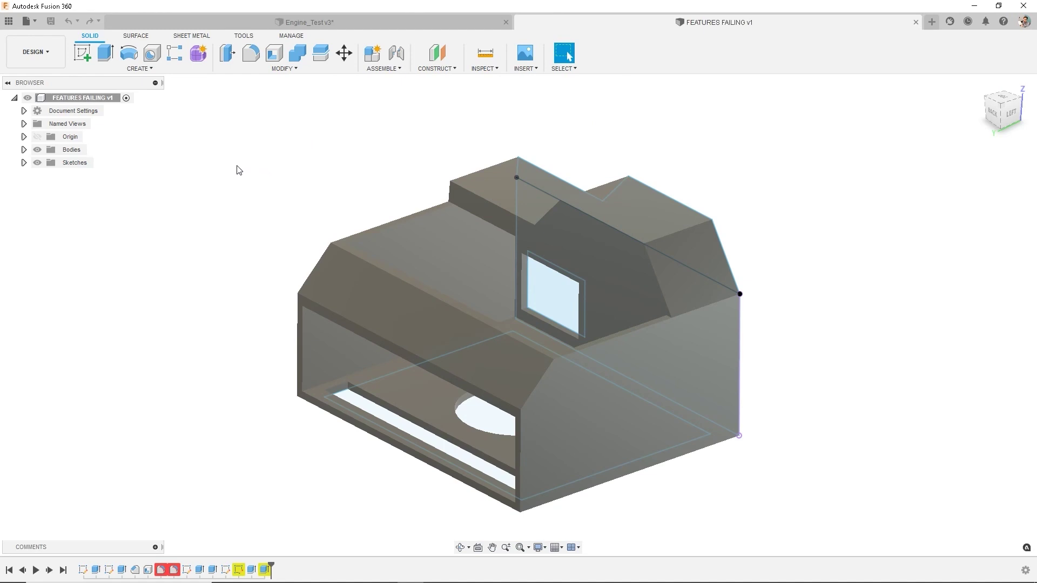
{"action": "key", "text": "F4"}
{"action": "left_click_drag", "start_coordinate": [236, 164], "coordinate": [237, 162]}
{"action": "key", "text": "Escape"}
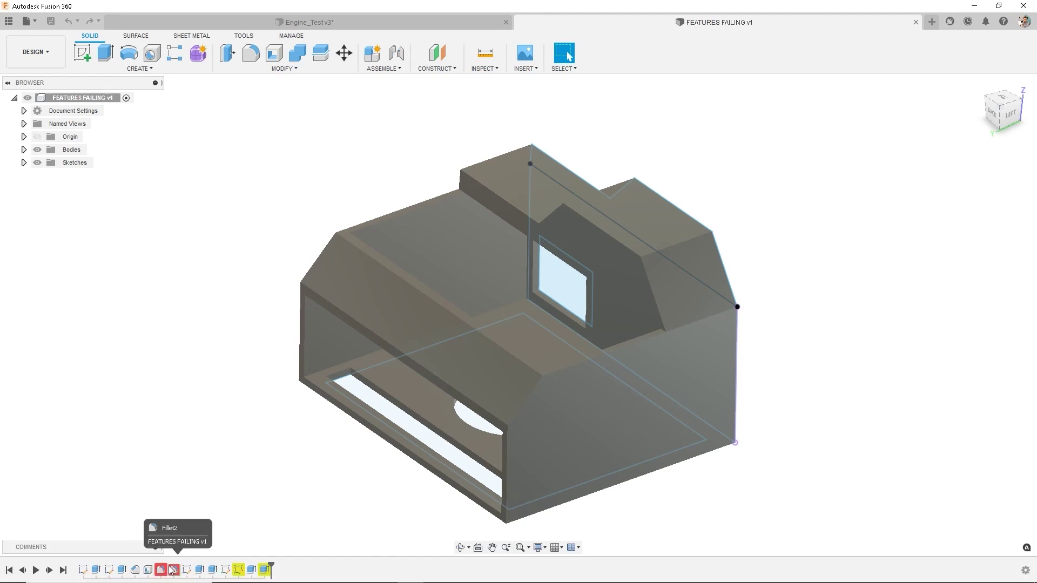
{"action": "left_click", "coordinate": [240, 571]}
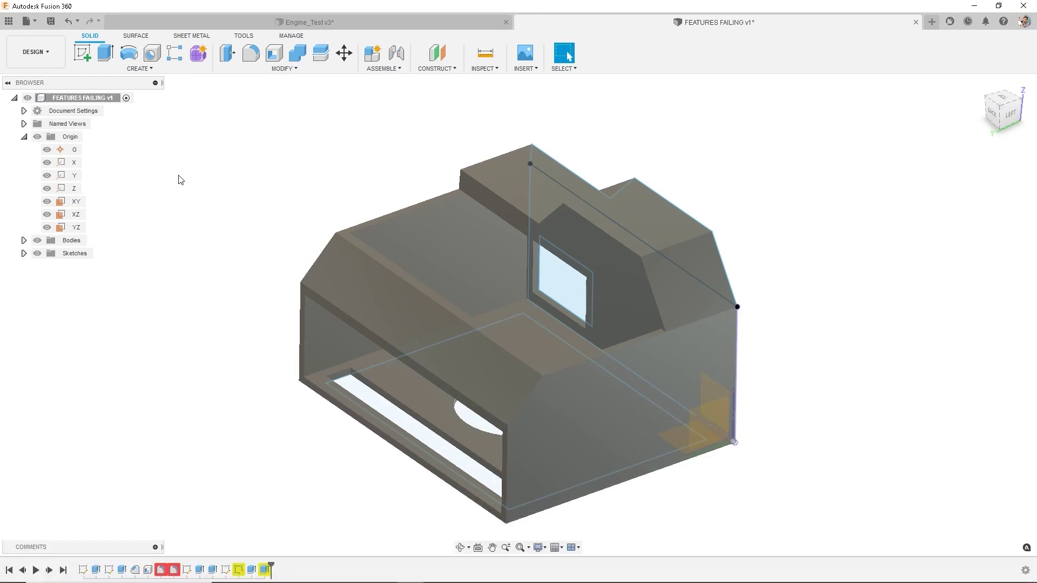
Step: Create a new sketch on the YZ origin plane of the FEATURES FAILING v1 design and finish it without drawing anything
{"action": "left_click", "coordinate": [581, 386]}
{"action": "left_click", "coordinate": [269, 214]}
{"action": "left_click", "coordinate": [76, 201]}
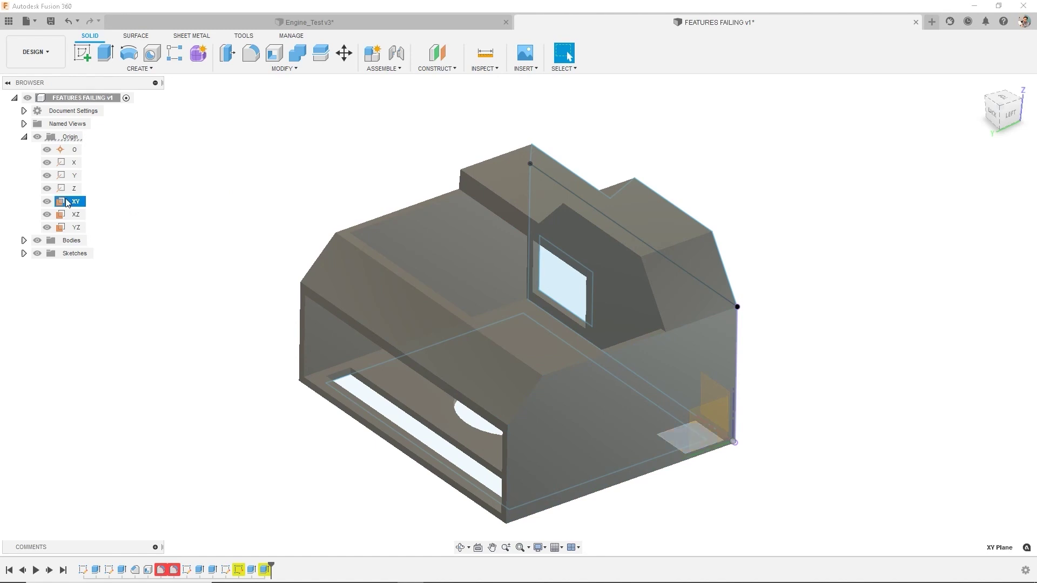
{"action": "left_click", "coordinate": [74, 228]}
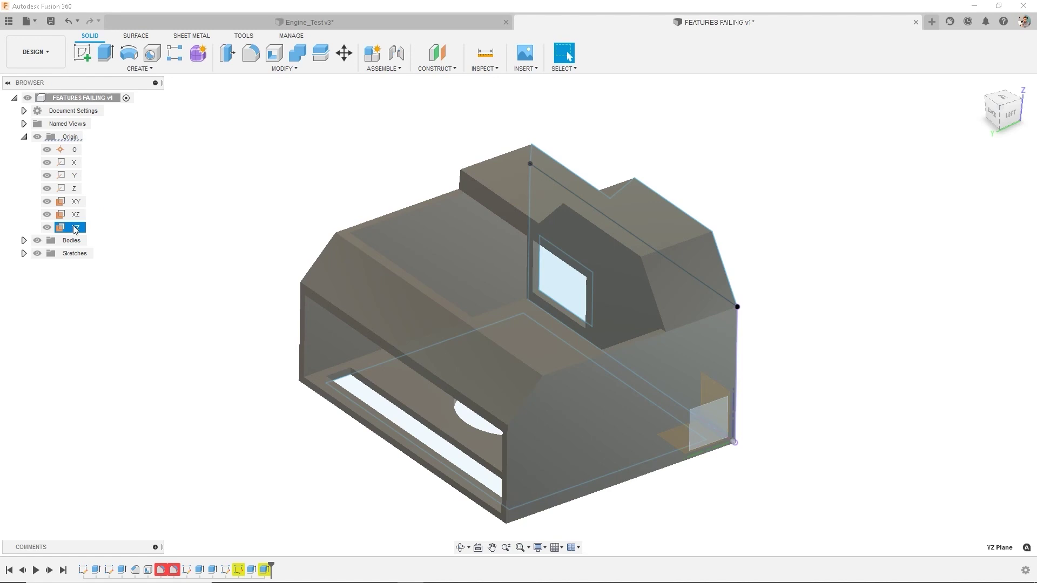
{"action": "left_click", "coordinate": [82, 53]}
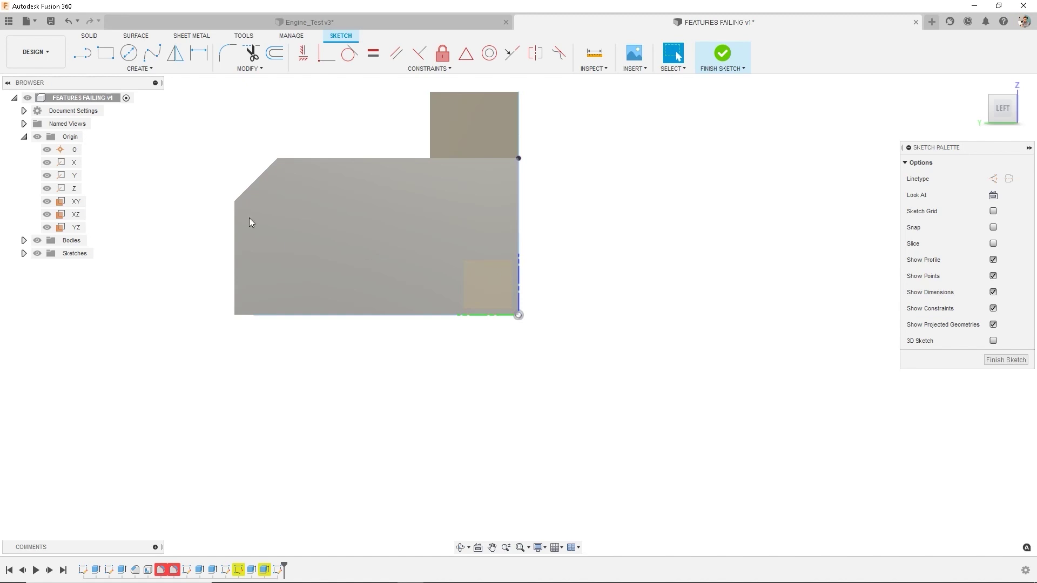
{"action": "left_click", "coordinate": [722, 53]}
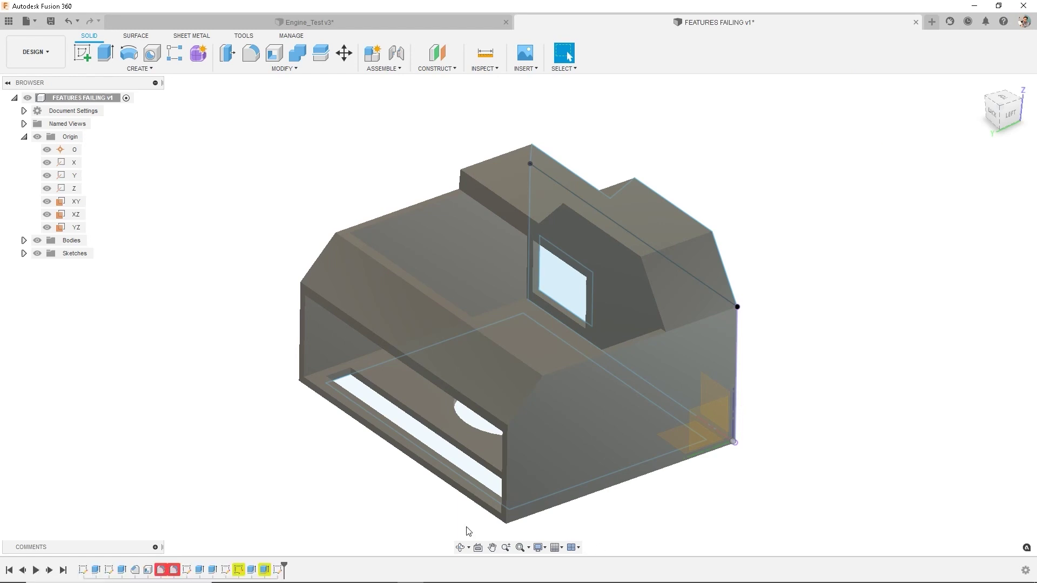
Step: Switch to the Windows Task Manager, sort the running processes by CPU and by memory use, and view the performance graphs
{"action": "key", "text": "super"}
{"action": "type", "text": "task"}
{"action": "key", "text": "Return"}
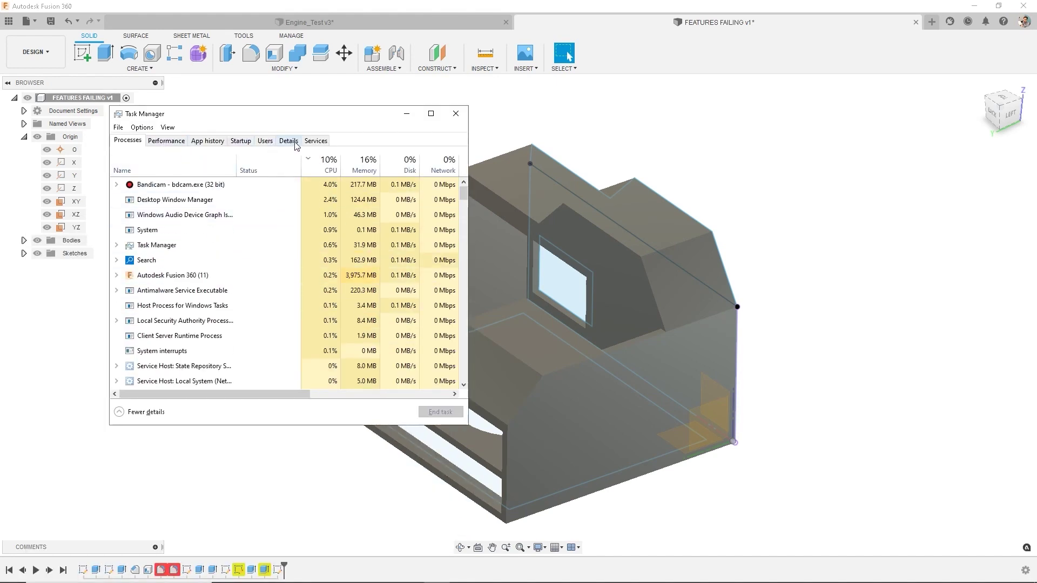
{"action": "left_click", "coordinate": [320, 162]}
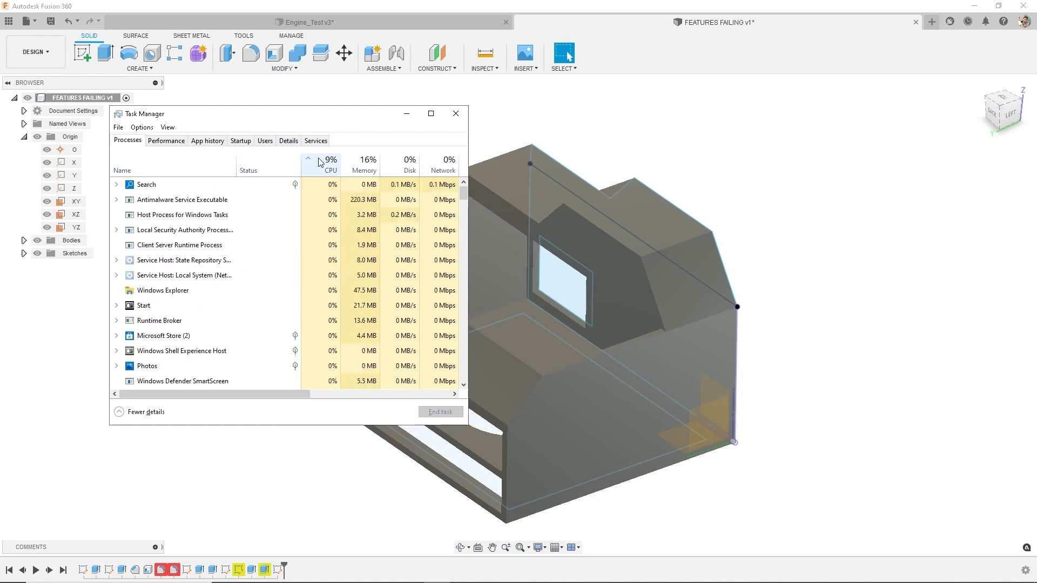
{"action": "left_click", "coordinate": [352, 164]}
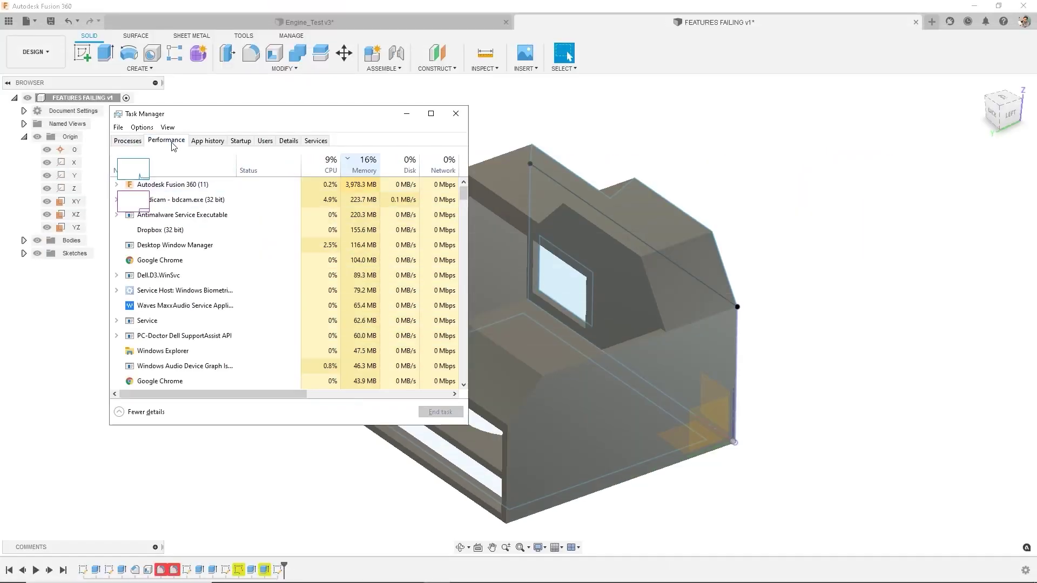
{"action": "left_click", "coordinate": [166, 141]}
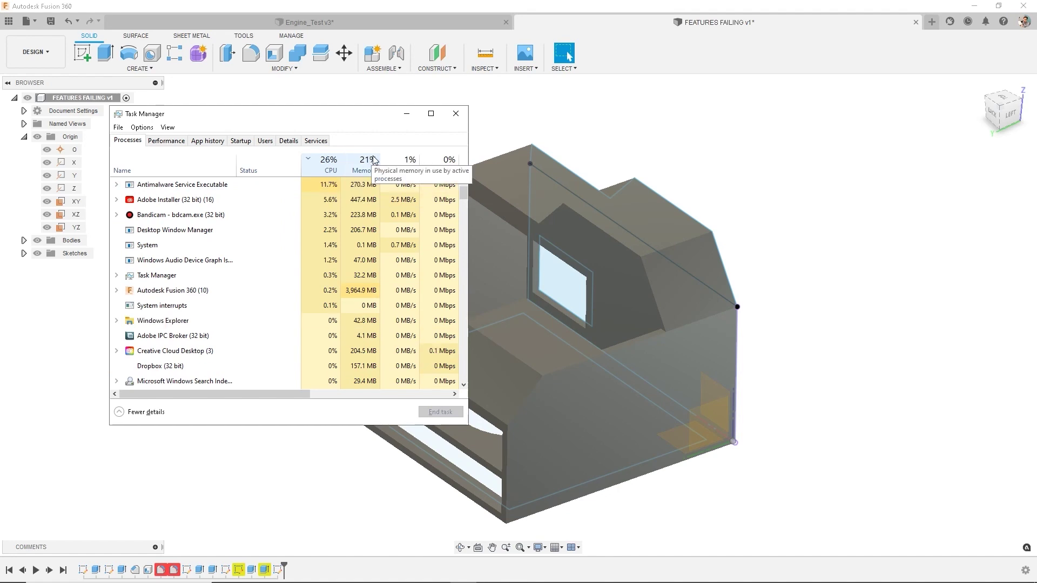
{"action": "middle_click_drag", "start_coordinate": [606, 155], "coordinate": [604, 156], "text": "shift"}
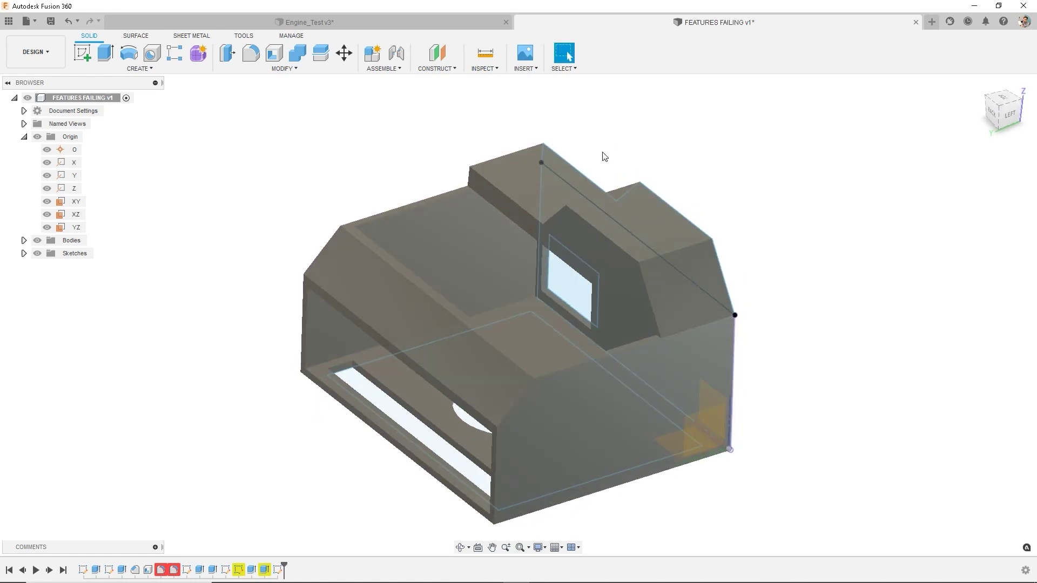
{"action": "middle_click_drag", "start_coordinate": [454, 170], "coordinate": [454, 173], "text": "shift"}
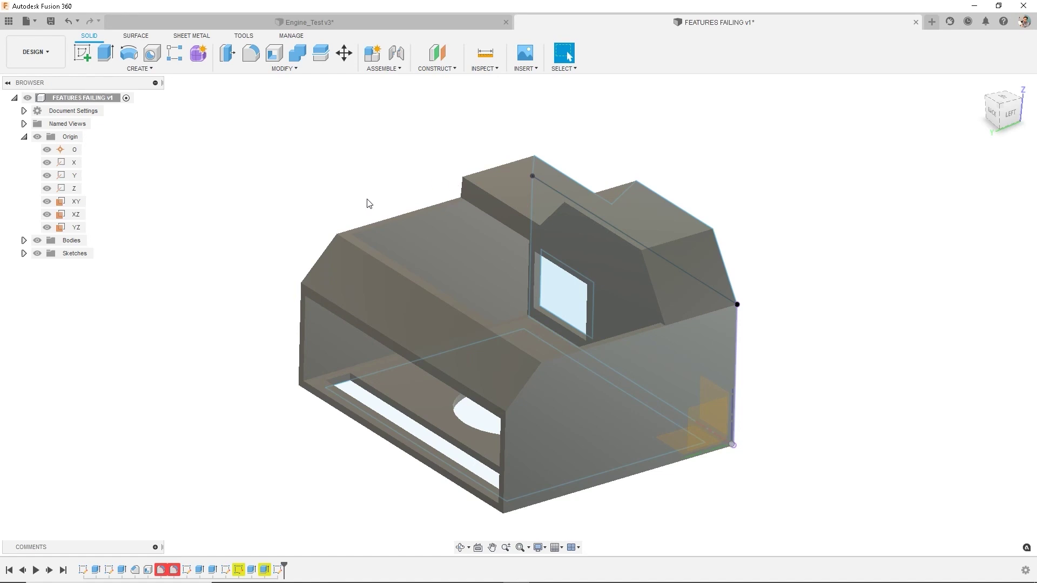
{"action": "mouse_move", "coordinate": [367, 203]}
{"action": "middle_mouse_down", "text": "shift"}
{"action": "mouse_move", "coordinate": [380, 189]}
{"action": "mouse_move", "coordinate": [379, 206]}
{"action": "middle_mouse_up", "text": "shift"}
Step: Bring up the Windows power choices, including Shut down and Restart, and dismiss them without choosing one
{"action": "mouse_move", "coordinate": [492, 577]}
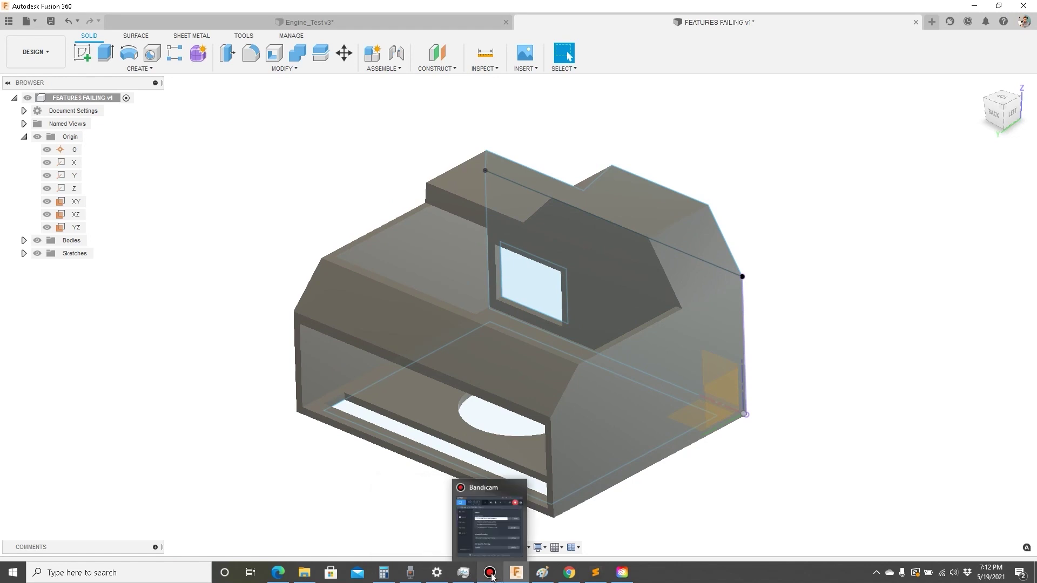
{"action": "left_click", "coordinate": [13, 573]}
{"action": "left_click", "coordinate": [32, 548]}
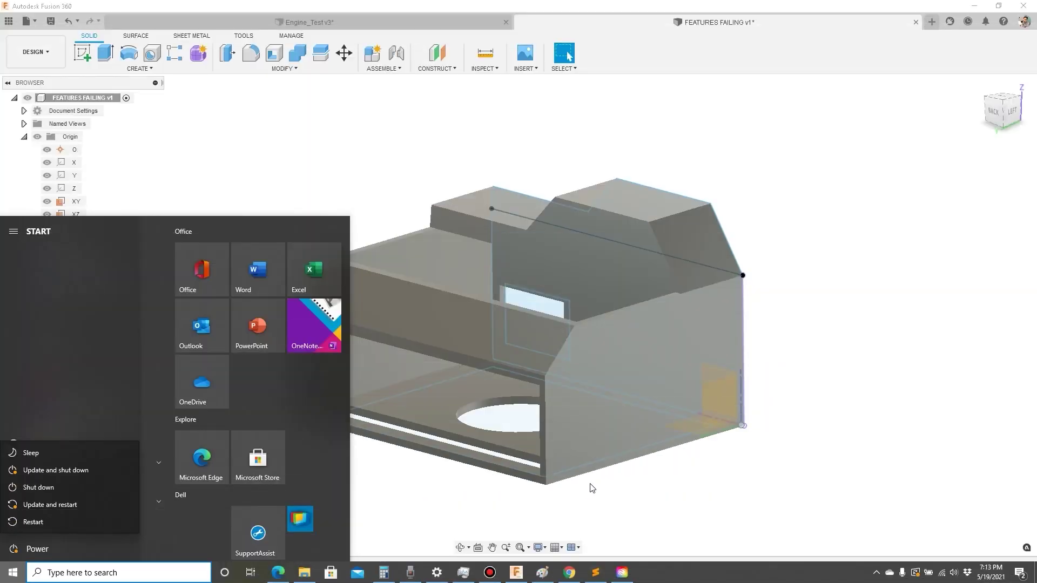
{"action": "key", "text": "Escape"}
{"action": "key", "text": "Escape"}
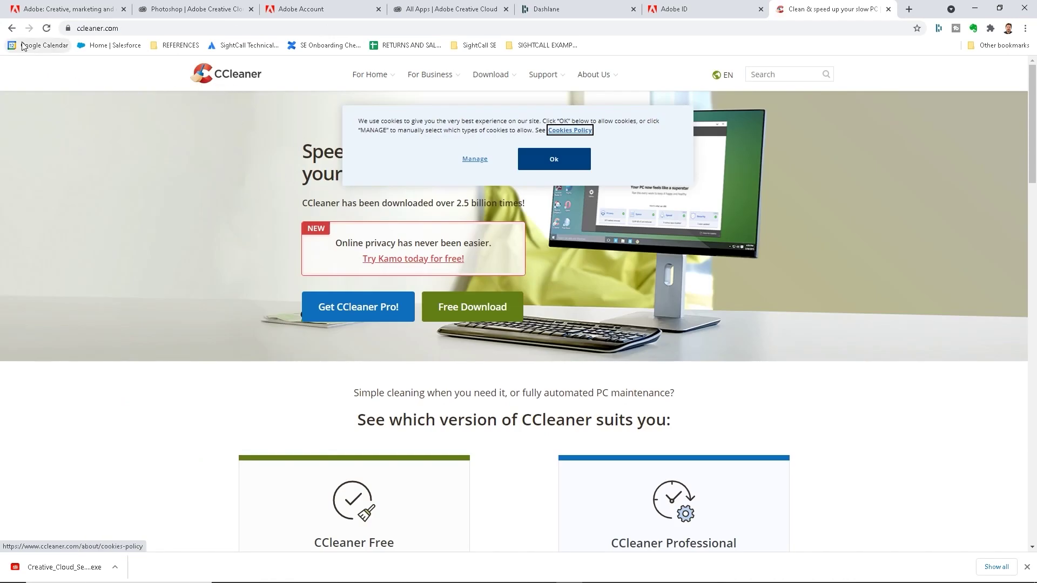
Step: In Chrome, go back from the CCleaner site to the Google results and search for "system mechanic"
{"action": "left_click", "coordinate": [11, 28]}
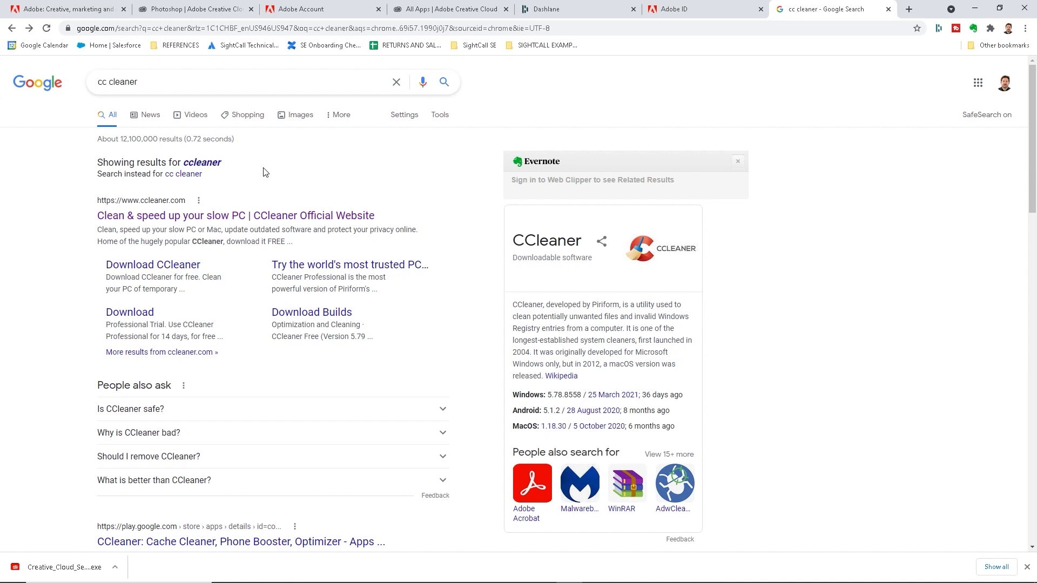
{"action": "left_click_drag", "start_coordinate": [140, 83], "coordinate": [34, 81]}
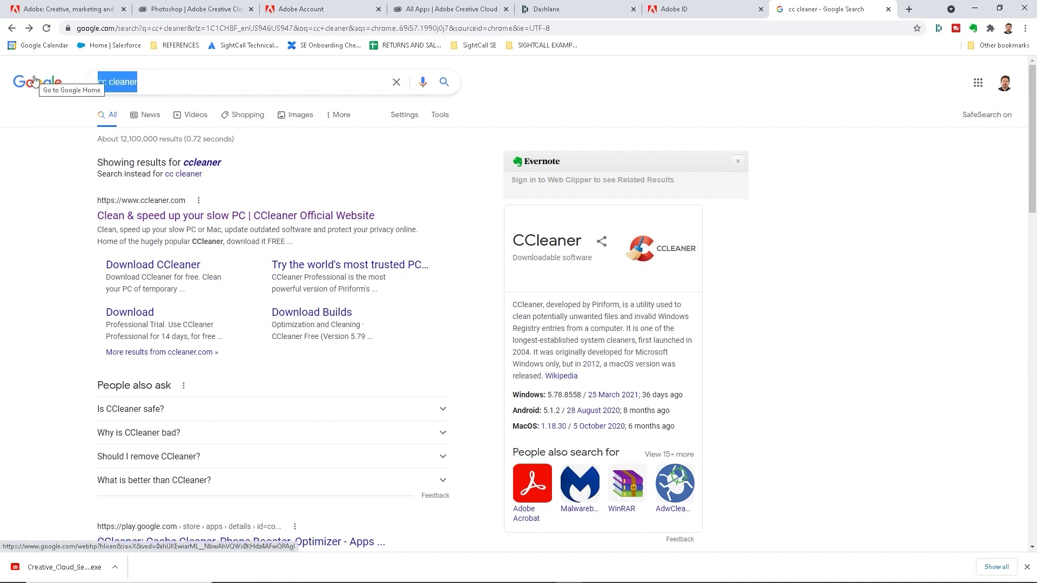
{"action": "type", "text": "sys"}
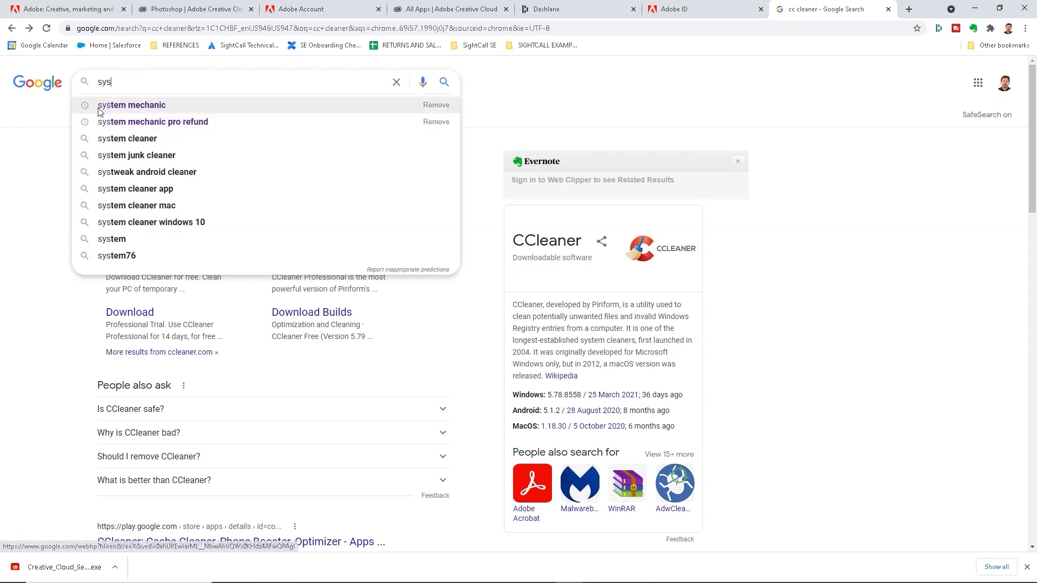
{"action": "left_click", "coordinate": [107, 106]}
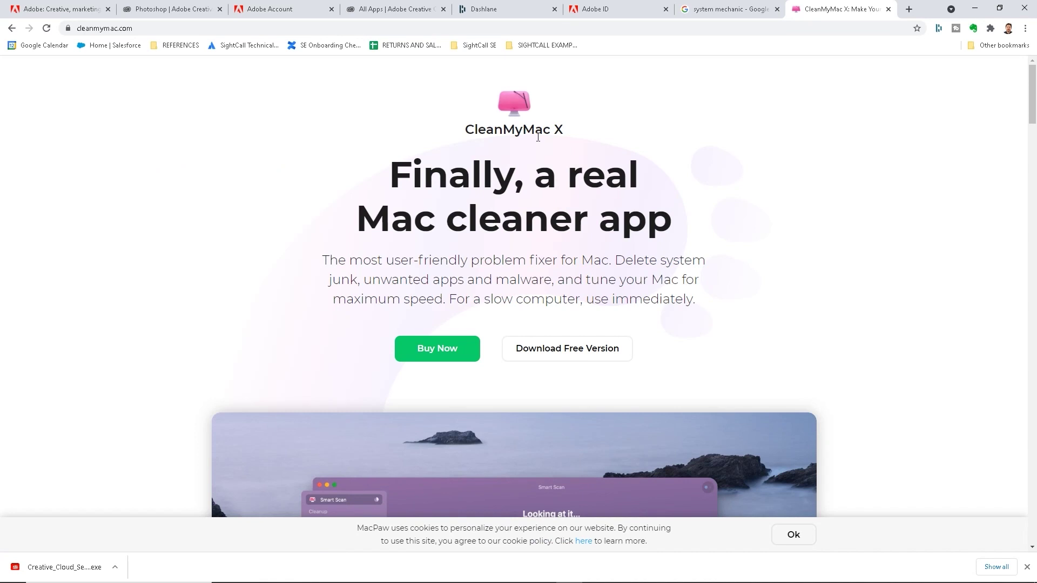
Step: Skim the CleanMyMac X product page for information about the Mac cleaner app
{"action": "scroll", "coordinate": [537, 137], "scroll_direction": "down", "scroll_amount": 2}
{"action": "scroll", "coordinate": [518, 164], "scroll_direction": "down", "scroll_amount": 3}
{"action": "scroll", "coordinate": [548, 196], "scroll_direction": "down", "scroll_amount": 1}
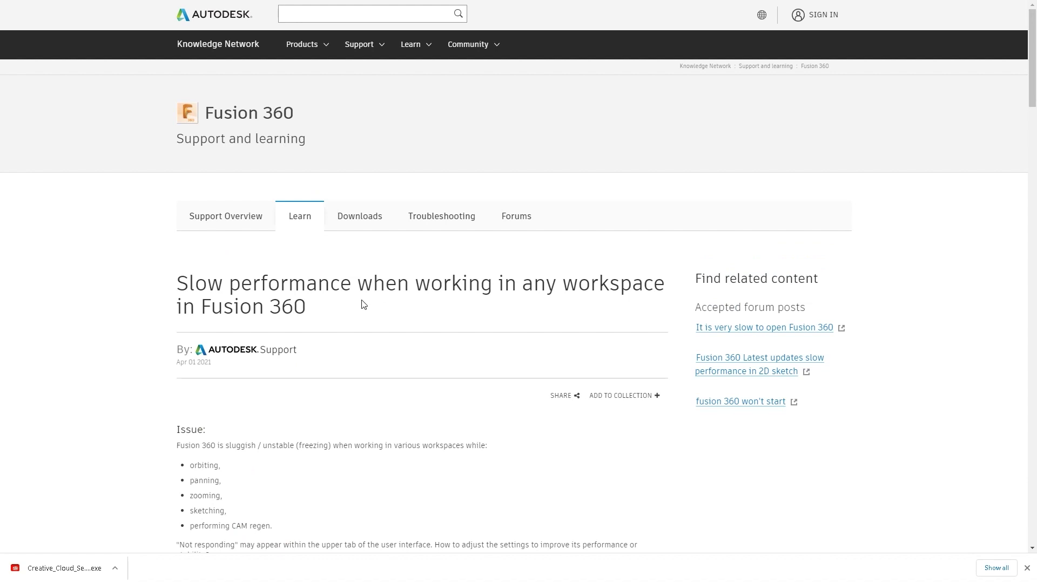
Step: Read through the Autodesk support article on slow Fusion 360 performance, from the issue and solution sections to the additional tips and related links
{"action": "scroll", "coordinate": [364, 305], "scroll_direction": "down", "scroll_amount": 3}
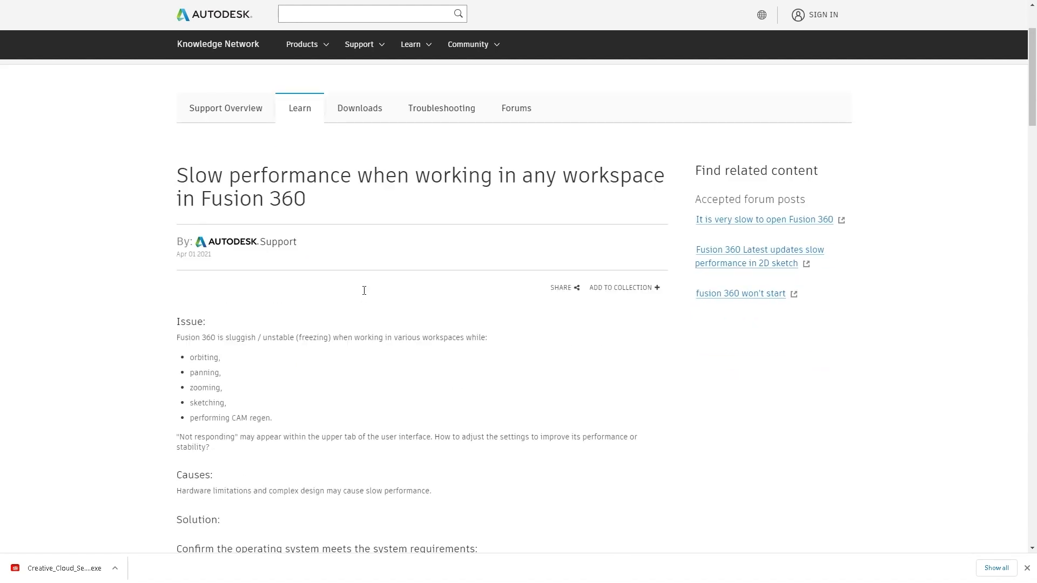
{"action": "scroll", "coordinate": [364, 290], "scroll_direction": "down", "scroll_amount": 9}
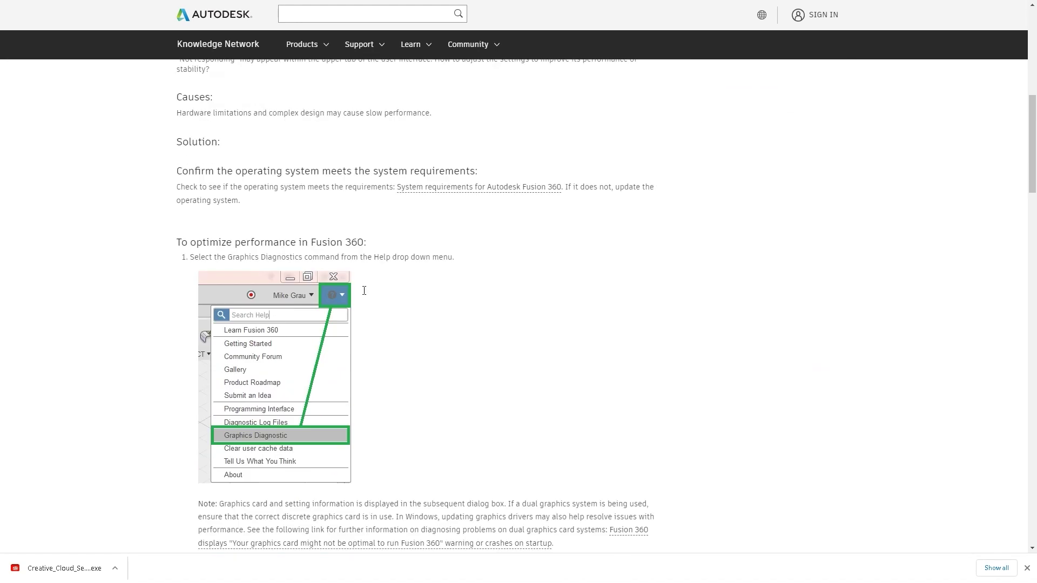
{"action": "scroll", "coordinate": [364, 291], "scroll_direction": "down", "scroll_amount": 14}
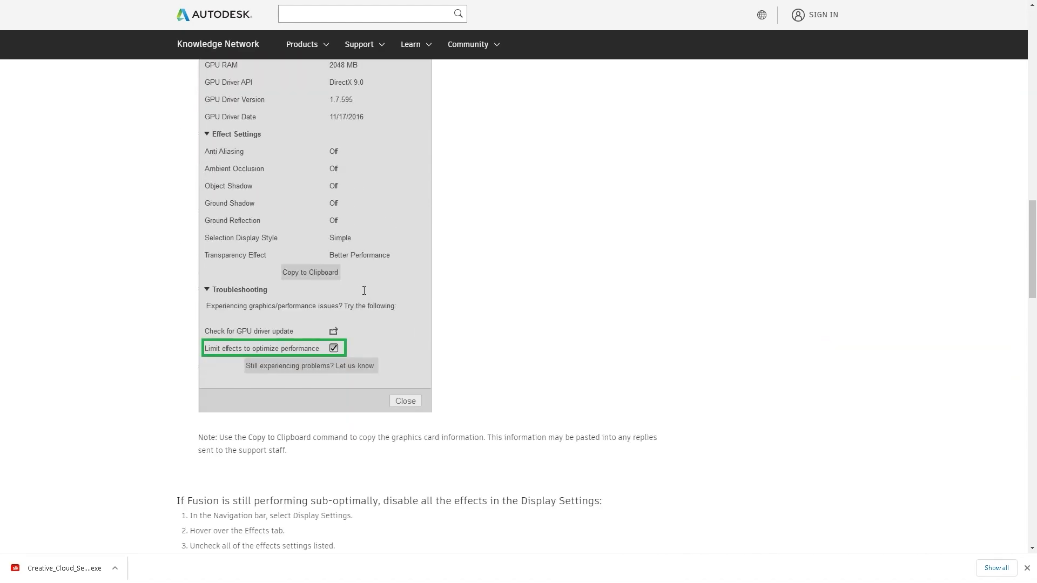
{"action": "scroll", "coordinate": [364, 294], "scroll_direction": "down", "scroll_amount": 3}
{"action": "scroll", "coordinate": [363, 294], "scroll_direction": "down", "scroll_amount": 5}
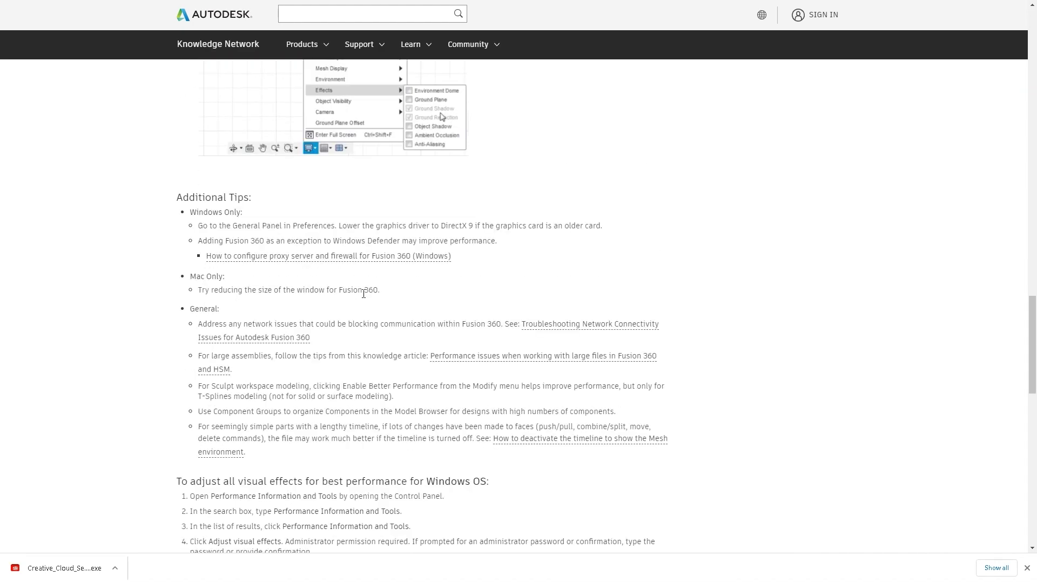
{"action": "scroll", "coordinate": [363, 295], "scroll_direction": "up", "scroll_amount": 2}
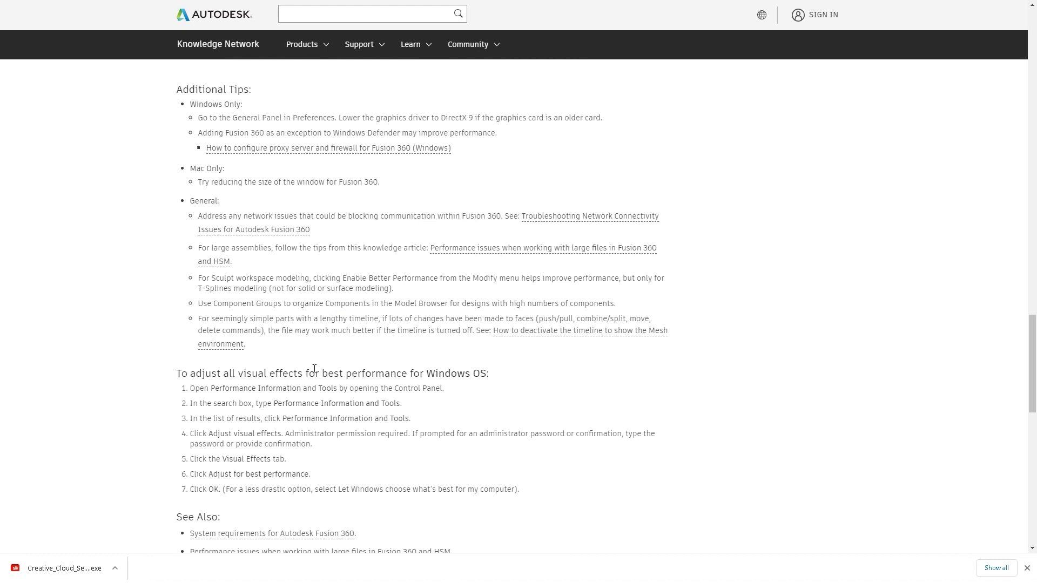
{"action": "scroll", "coordinate": [314, 370], "scroll_direction": "down", "scroll_amount": 2}
{"action": "scroll", "coordinate": [315, 378], "scroll_direction": "down", "scroll_amount": 2}
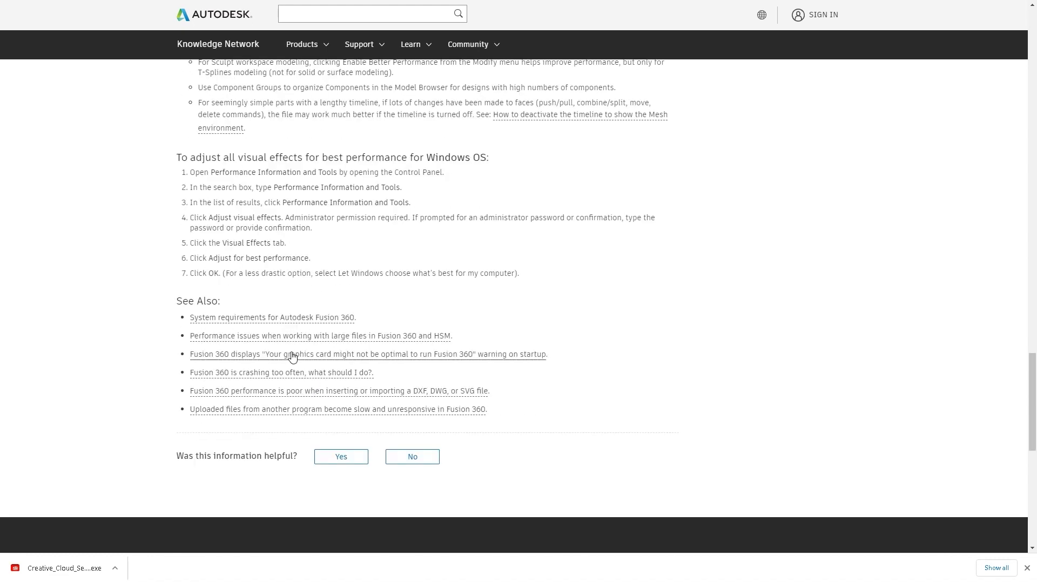